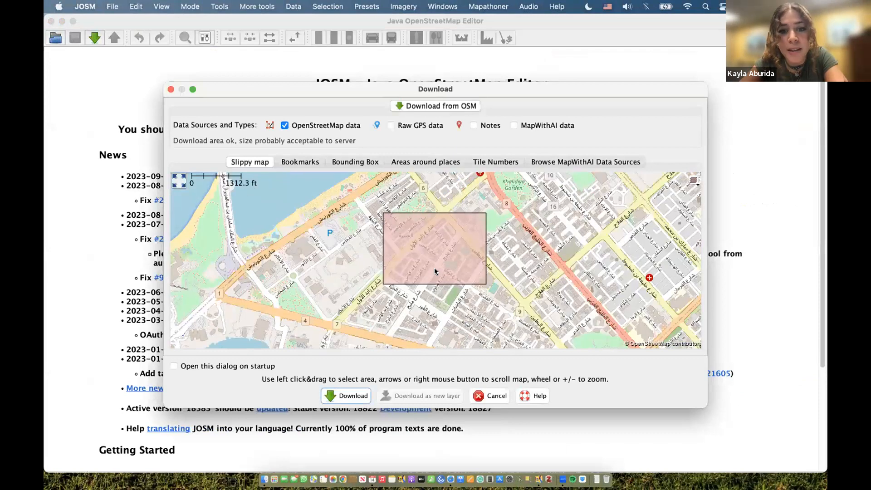
- Download OSM data for the boxed area around Al Khubeirah into Data Layer 1
{"action": "scroll", "coordinate": [434, 281], "scroll_direction": "down", "scroll_amount": 2}
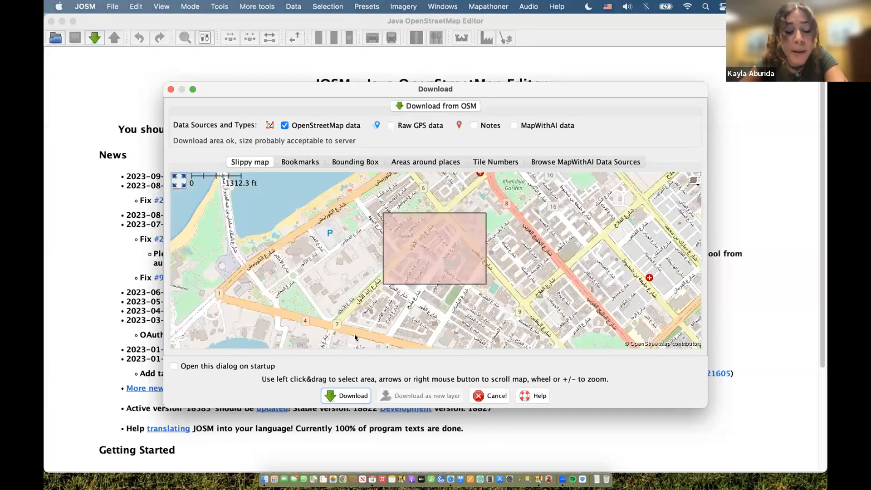
{"action": "left_click", "coordinate": [345, 396]}
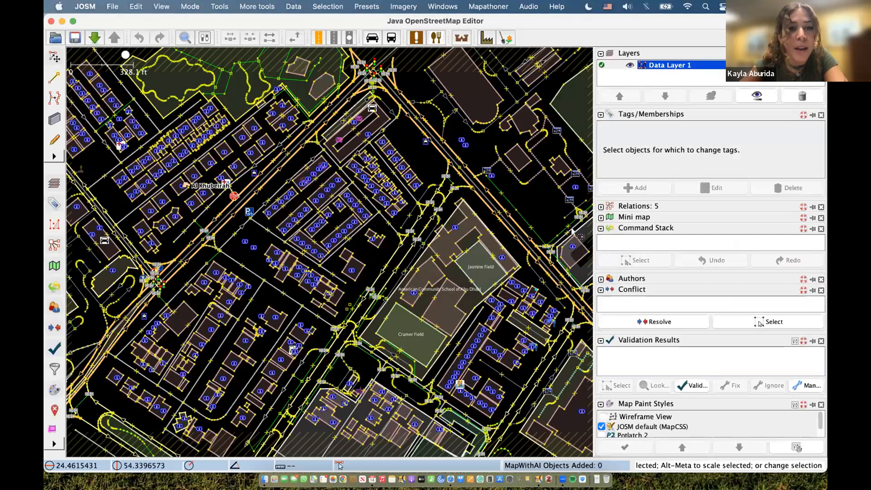
{"action": "scroll", "coordinate": [311, 310], "scroll_direction": "down", "scroll_amount": 4}
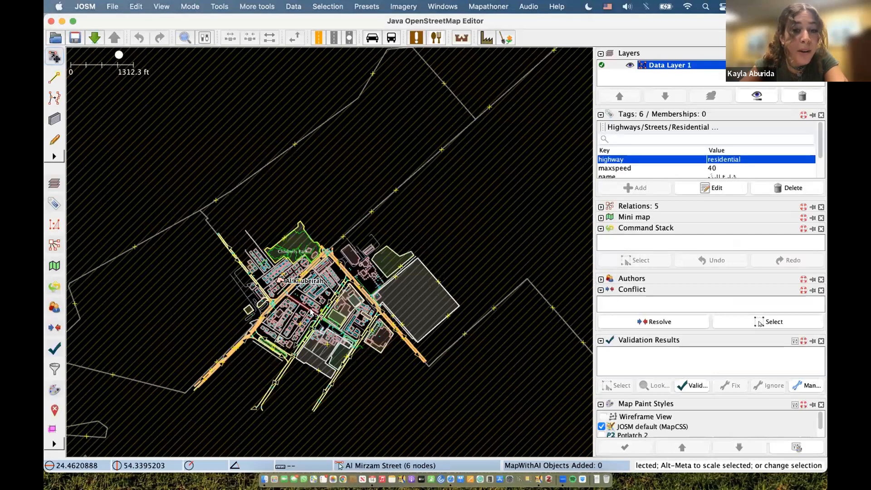
- Inspect the Al Manhal boundary's tags, then switch to the adjacent blank desktop space
{"action": "scroll", "coordinate": [318, 313], "scroll_direction": "up", "scroll_amount": 2}
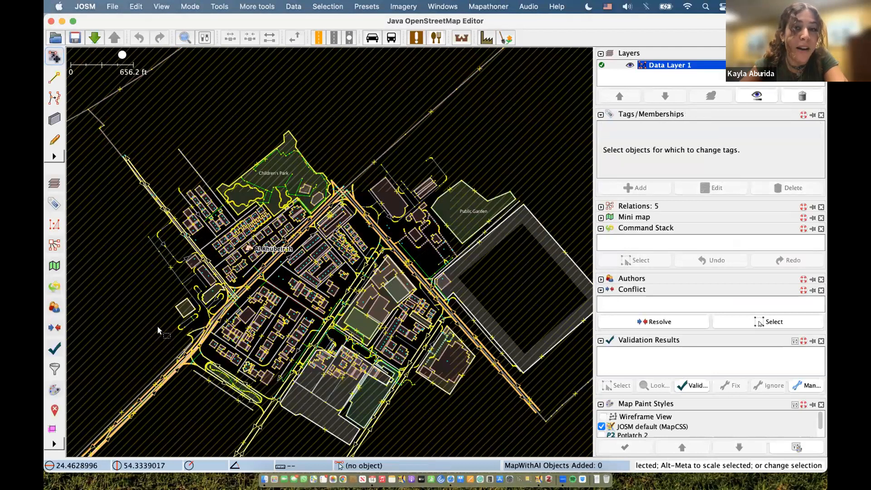
{"action": "left_click", "coordinate": [416, 157]}
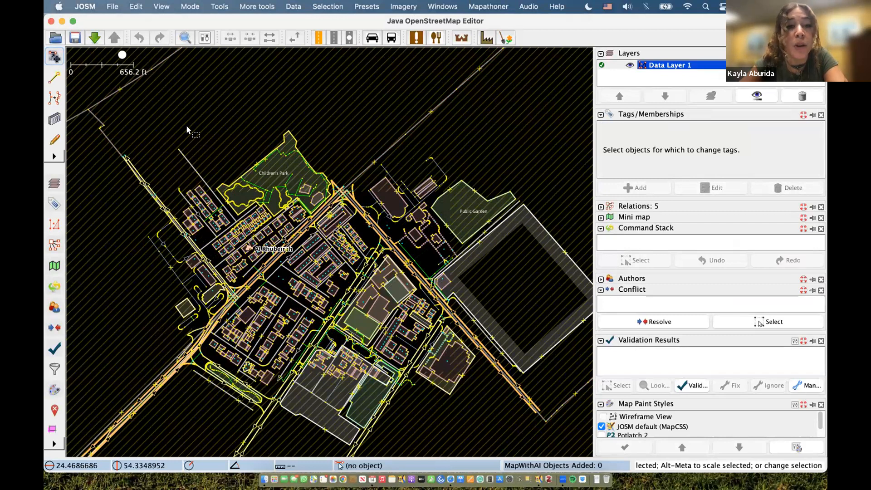
{"action": "key", "text": "ctrl+Left"}
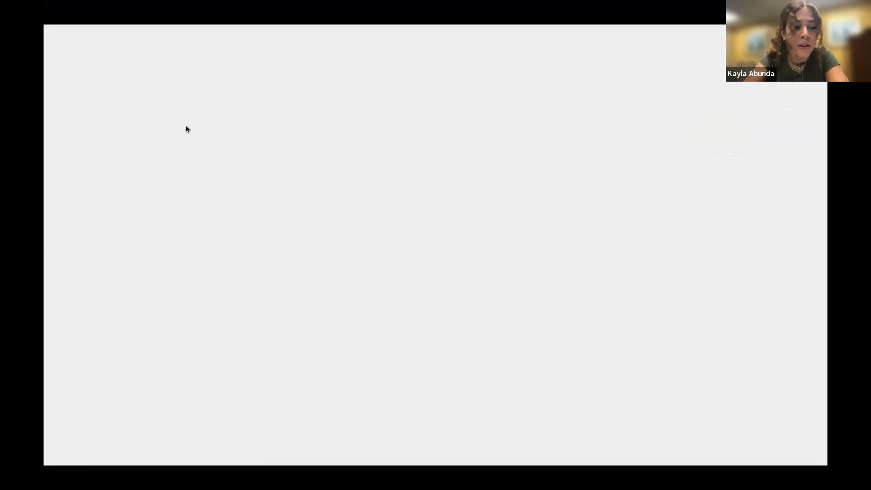
- Leave the slideshow and bring up the OpenStreetMap web map of the GWU area
{"action": "key", "text": "Escape"}
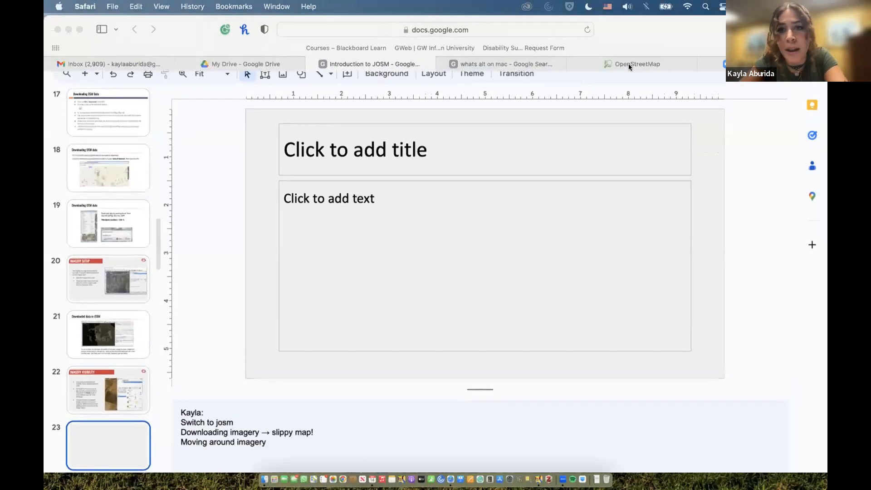
{"action": "left_click", "coordinate": [631, 65]}
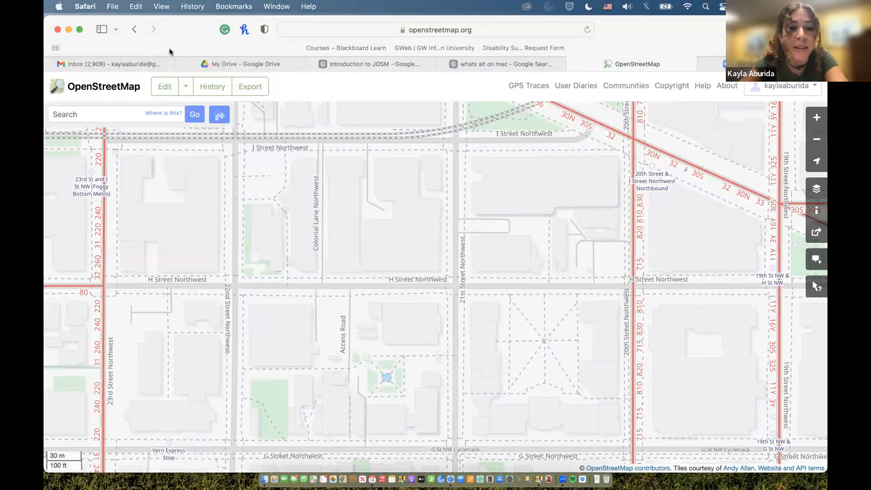
{"action": "left_click_drag", "start_coordinate": [155, 48], "coordinate": [155, 84]}
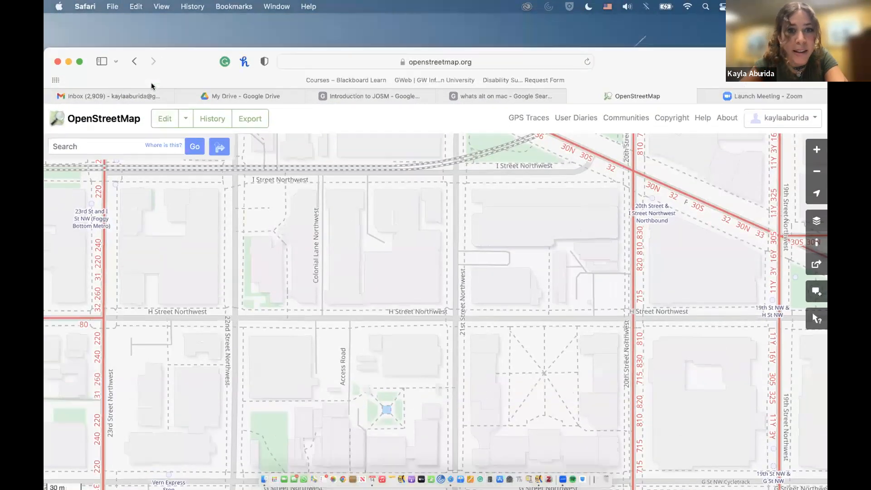
- Copy the map's full openstreetmap.org URL and return to the JOSM space
{"action": "left_click", "coordinate": [286, 66]}
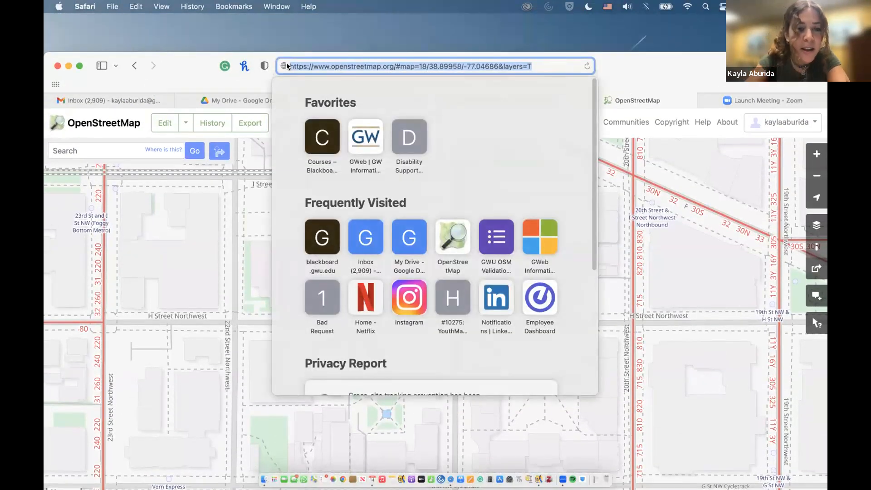
{"action": "left_click_drag", "start_coordinate": [188, 71], "coordinate": [187, 33]}
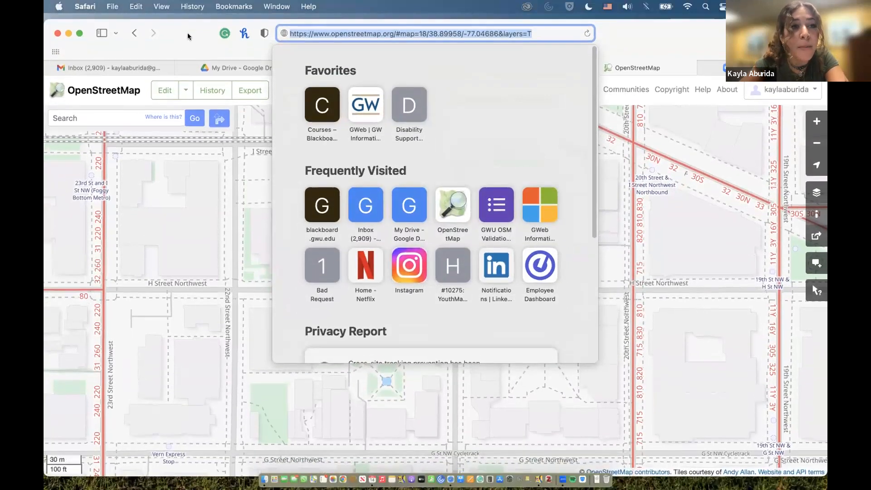
{"action": "key", "text": "ctrl+Right"}
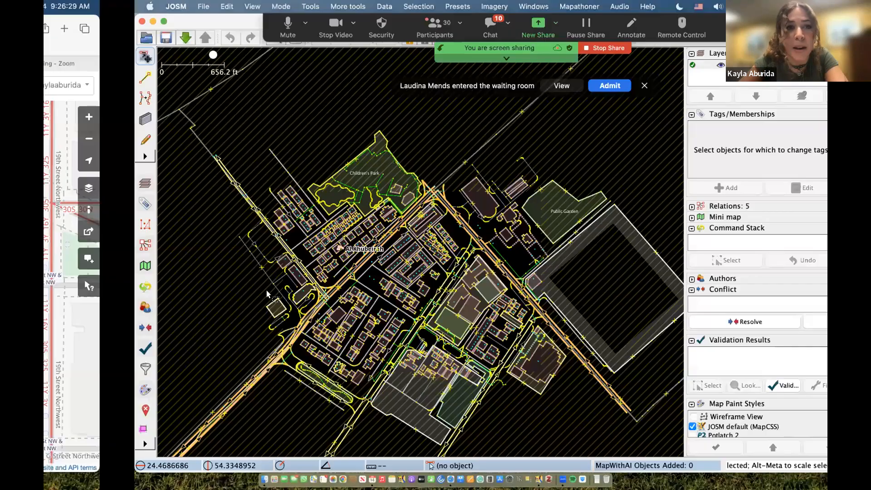
- Download the GWU campus data via File > Open Location using the pasted openstreetmap.org URL
{"action": "left_click", "coordinate": [113, 6]}
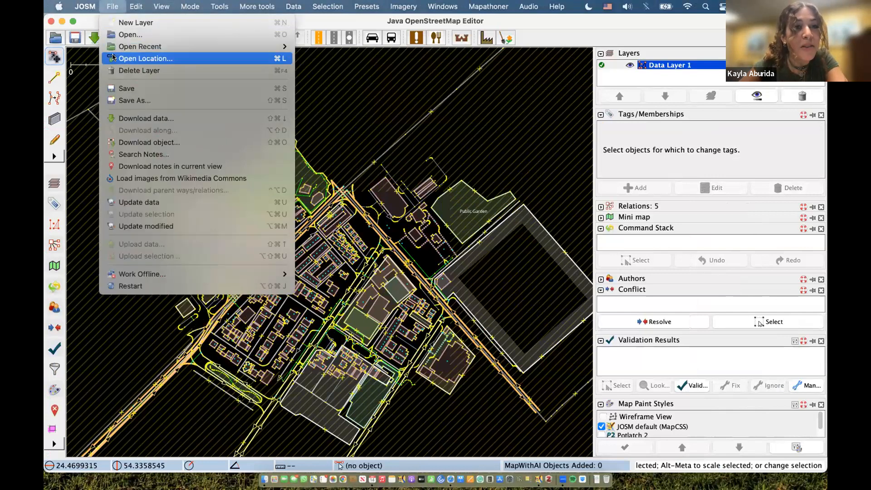
{"action": "left_click", "coordinate": [162, 59]}
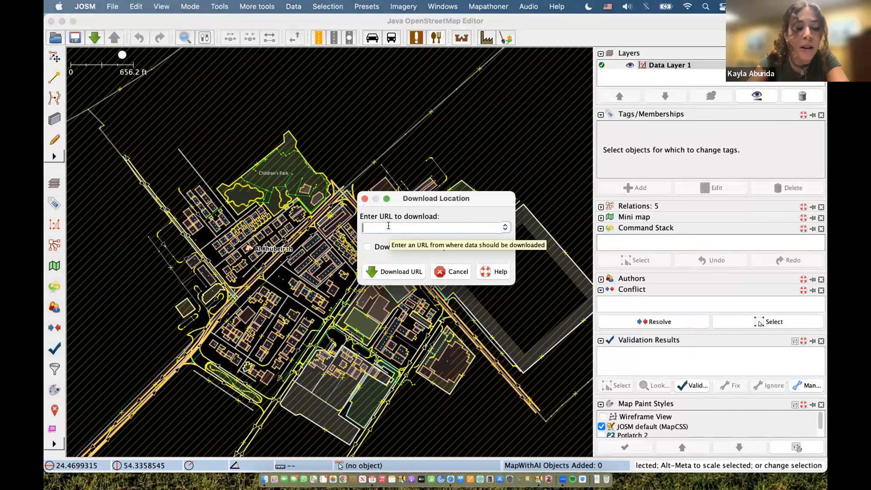
{"action": "key", "text": "super+v"}
{"action": "left_click", "coordinate": [387, 270]}
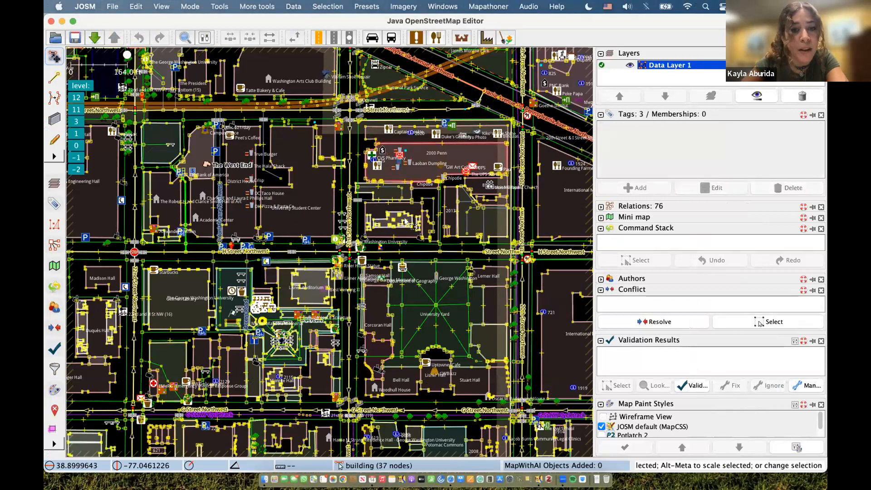
{"action": "scroll", "coordinate": [386, 265], "scroll_direction": "down", "scroll_amount": 3}
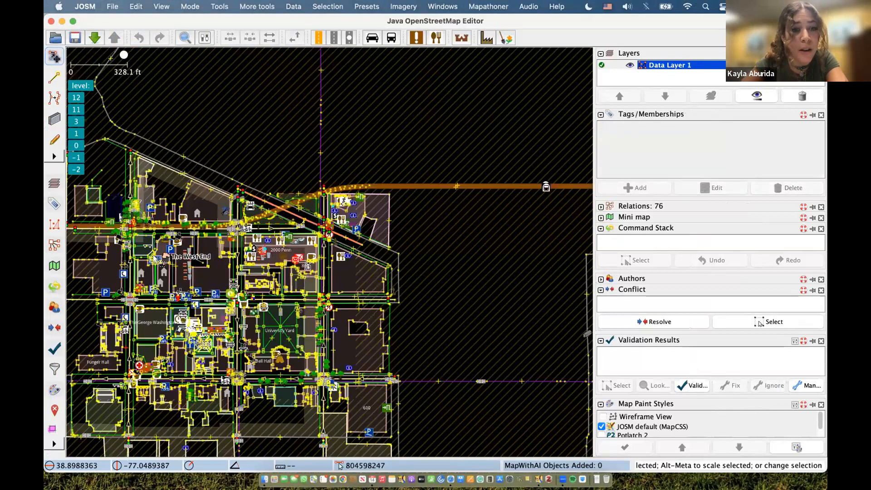
{"action": "scroll", "coordinate": [499, 220], "scroll_direction": "up", "scroll_amount": 2}
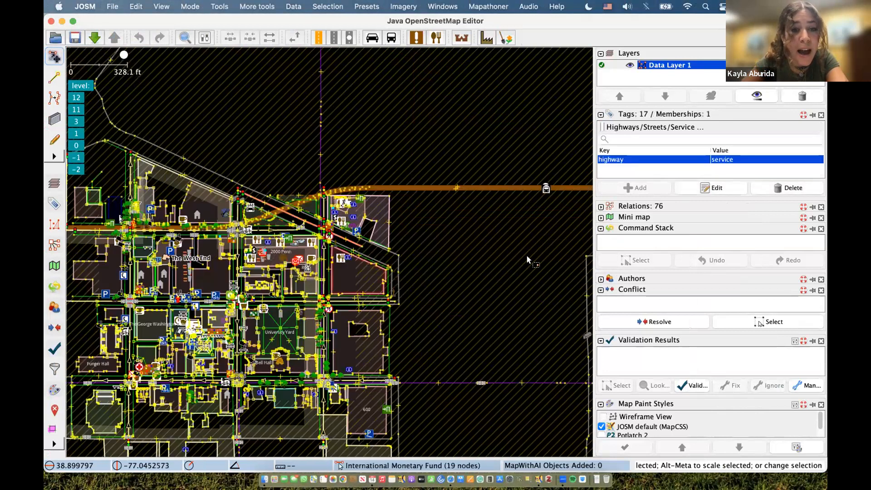
{"action": "scroll", "coordinate": [574, 261], "scroll_direction": "down", "scroll_amount": 4}
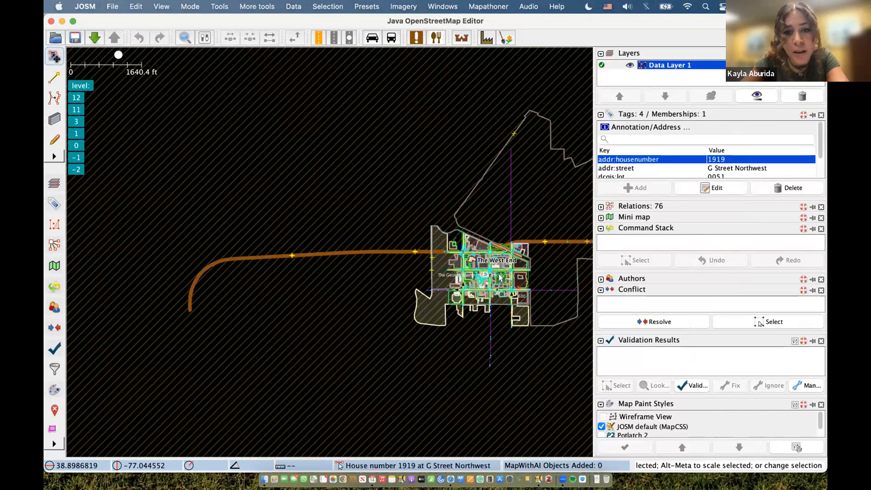
{"action": "scroll", "coordinate": [515, 273], "scroll_direction": "up", "scroll_amount": 2}
{"action": "scroll", "coordinate": [491, 267], "scroll_direction": "up", "scroll_amount": 2}
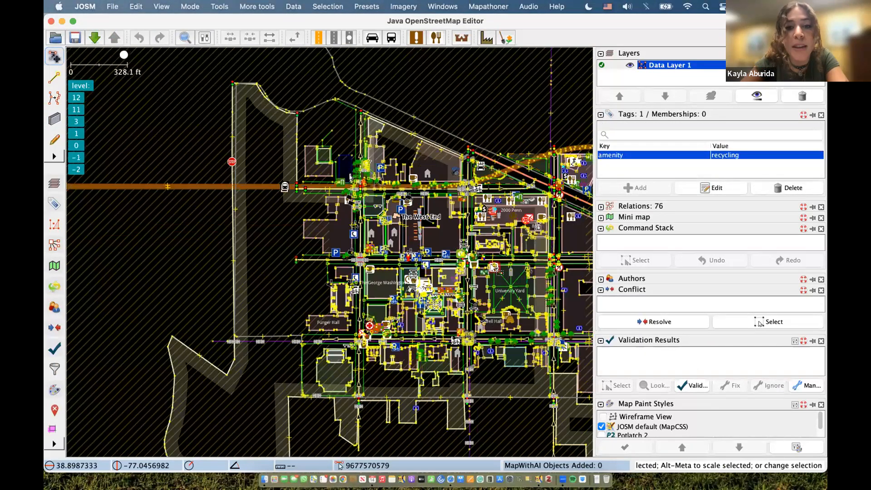
{"action": "scroll", "coordinate": [391, 231], "scroll_direction": "down", "scroll_amount": 2}
{"action": "scroll", "coordinate": [392, 231], "scroll_direction": "up", "scroll_amount": 2}
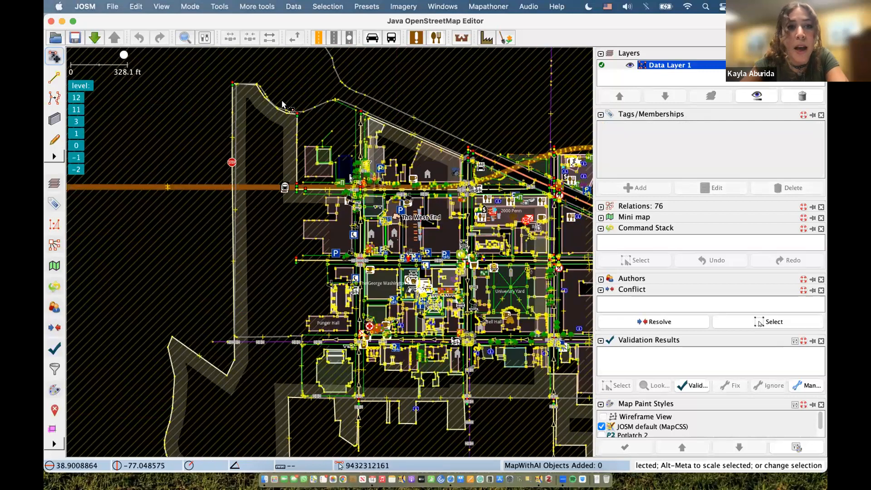
- Add Bing aerial imagery as a background layer under the campus data
{"action": "left_click", "coordinate": [405, 7]}
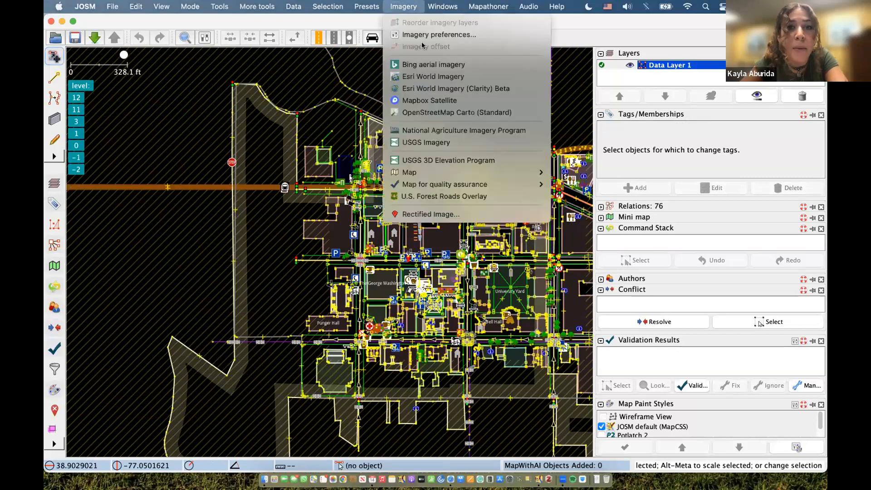
{"action": "left_click", "coordinate": [431, 64]}
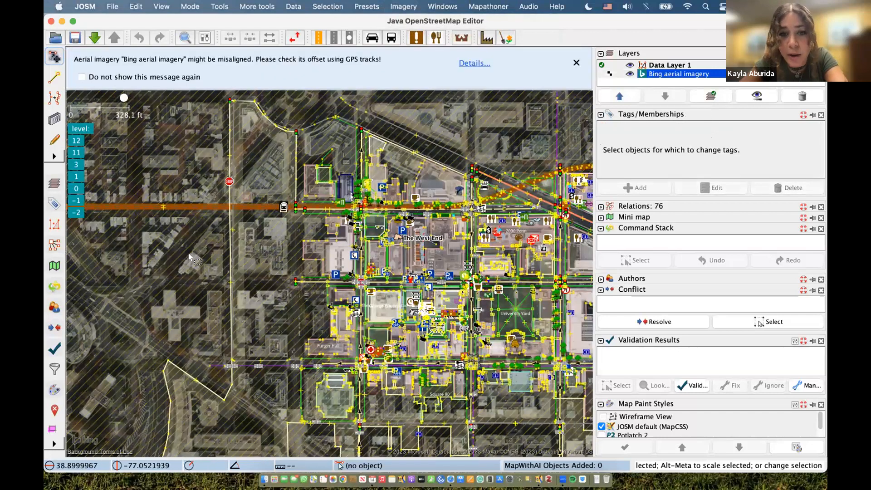
{"action": "scroll", "coordinate": [215, 256], "scroll_direction": "down", "scroll_amount": 2}
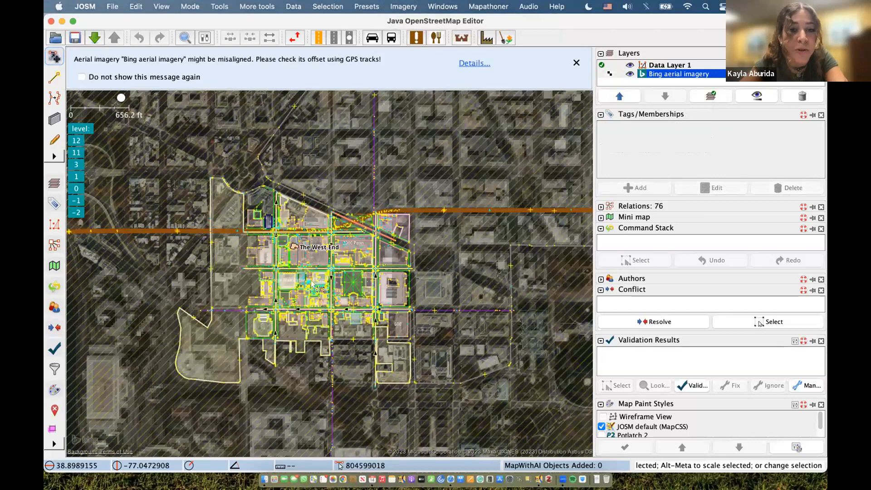
{"action": "scroll", "coordinate": [313, 267], "scroll_direction": "up", "scroll_amount": 4}
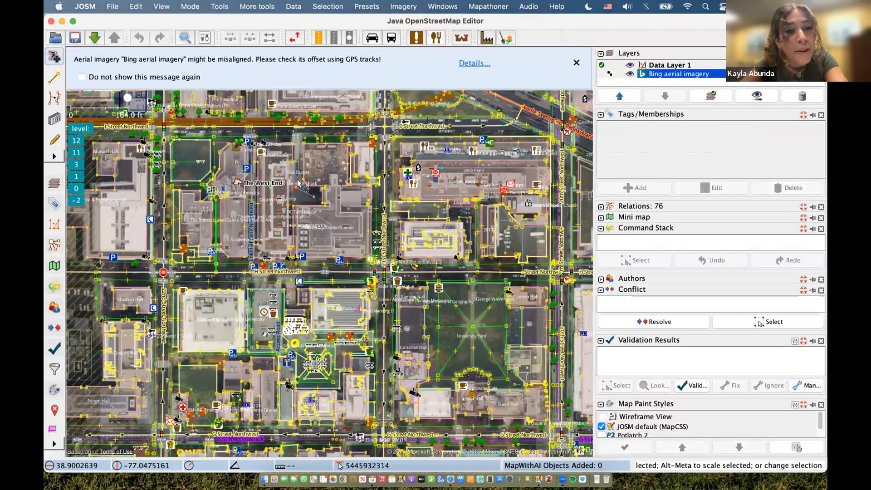
- Inspect tags of the village green, 21st Street NW, University Student Center and GWU boundary
{"action": "left_click", "coordinate": [194, 165]}
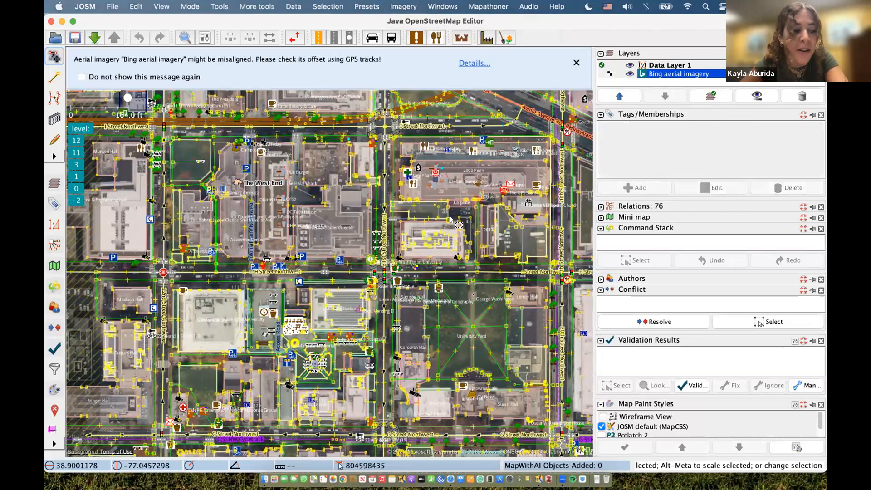
{"action": "left_click", "coordinate": [386, 224]}
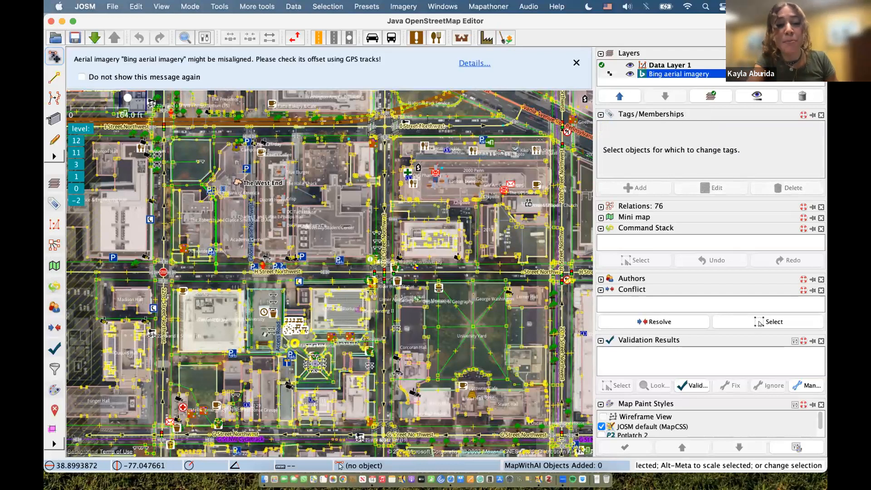
{"action": "mouse_move", "coordinate": [282, 164]}
{"action": "left_mouse_down"}
{"action": "mouse_move", "coordinate": [199, 177]}
{"action": "mouse_move", "coordinate": [120, 215]}
{"action": "mouse_move", "coordinate": [184, 252]}
{"action": "mouse_move", "coordinate": [336, 220]}
{"action": "mouse_move", "coordinate": [367, 205]}
{"action": "mouse_move", "coordinate": [364, 148]}
{"action": "mouse_move", "coordinate": [375, 147]}
{"action": "mouse_move", "coordinate": [363, 157]}
{"action": "left_mouse_up"}
{"action": "left_click", "coordinate": [363, 157]}
{"action": "scroll", "coordinate": [363, 150], "scroll_direction": "down", "scroll_amount": 2}
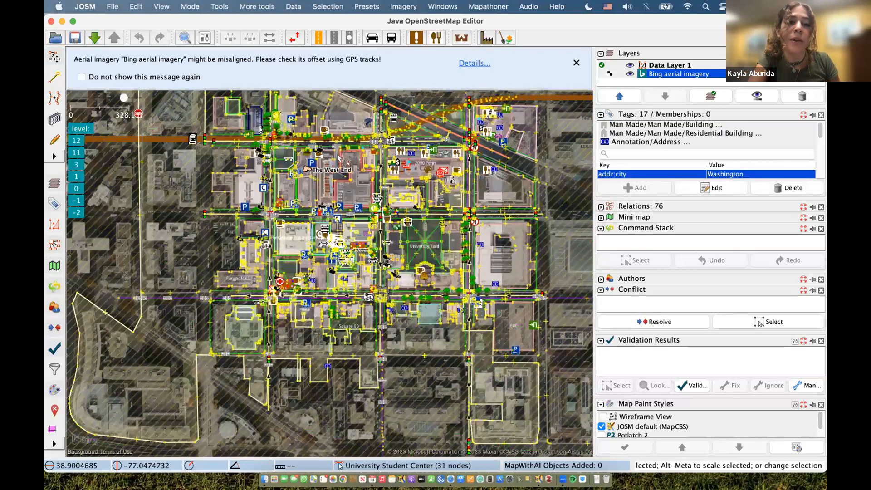
{"action": "key", "text": "Escape"}
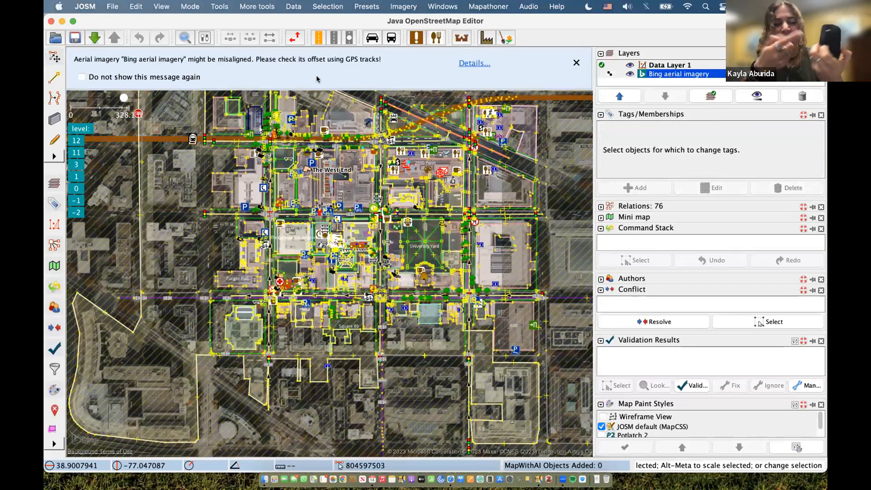
{"action": "left_click", "coordinate": [440, 96]}
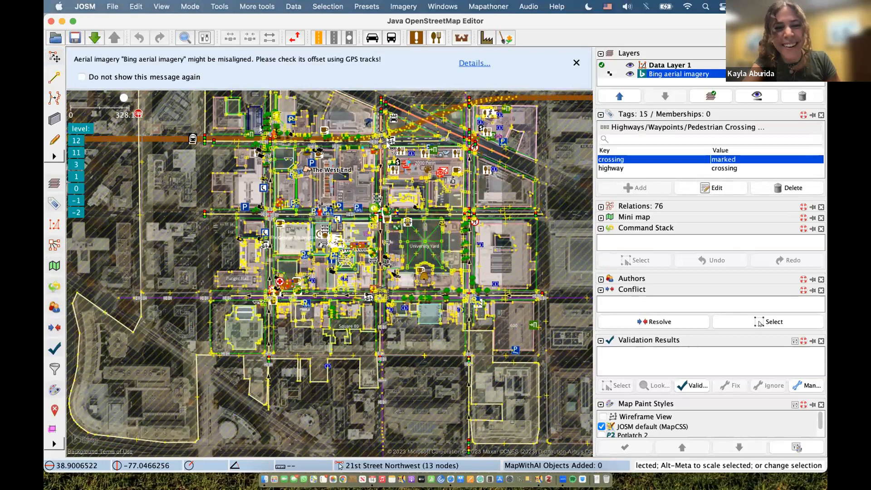
{"action": "scroll", "coordinate": [390, 139], "scroll_direction": "up", "scroll_amount": 2}
{"action": "left_click_drag", "start_coordinate": [481, 136], "coordinate": [428, 231]}
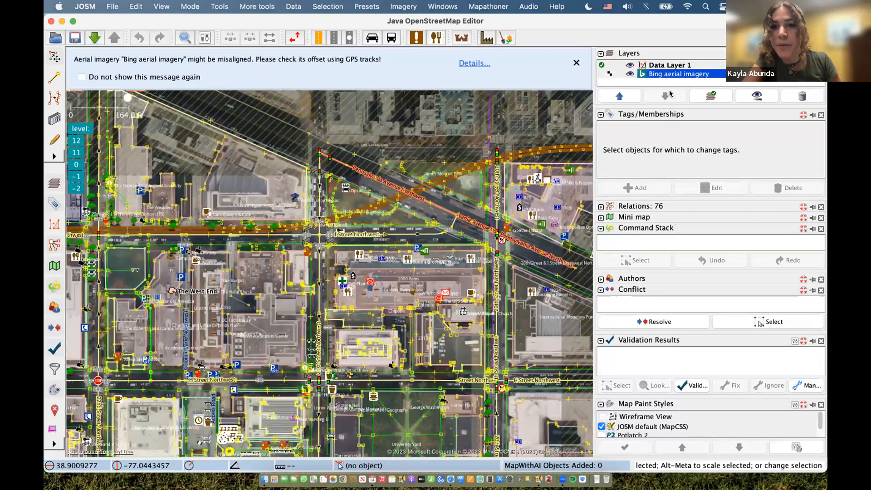
{"action": "left_click", "coordinate": [759, 96]}
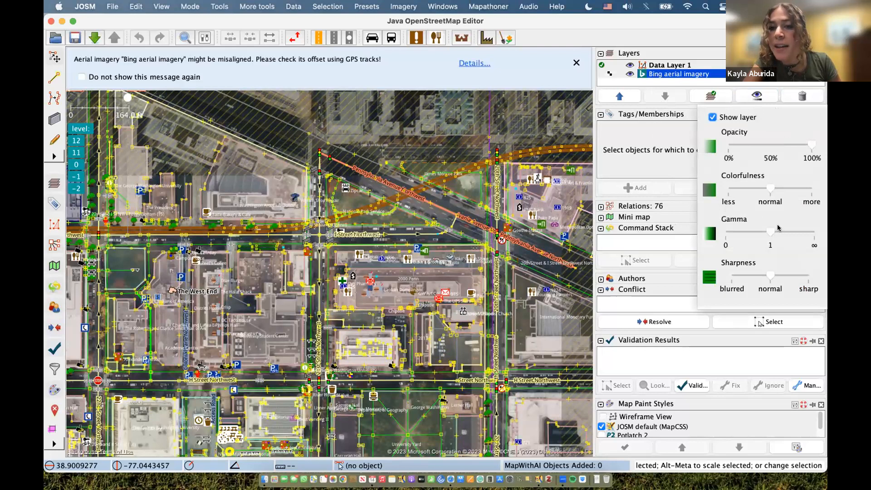
{"action": "mouse_move", "coordinate": [773, 233]}
{"action": "left_mouse_down"}
{"action": "mouse_move", "coordinate": [793, 231]}
{"action": "mouse_move", "coordinate": [728, 226]}
{"action": "mouse_move", "coordinate": [770, 230]}
{"action": "left_mouse_up"}
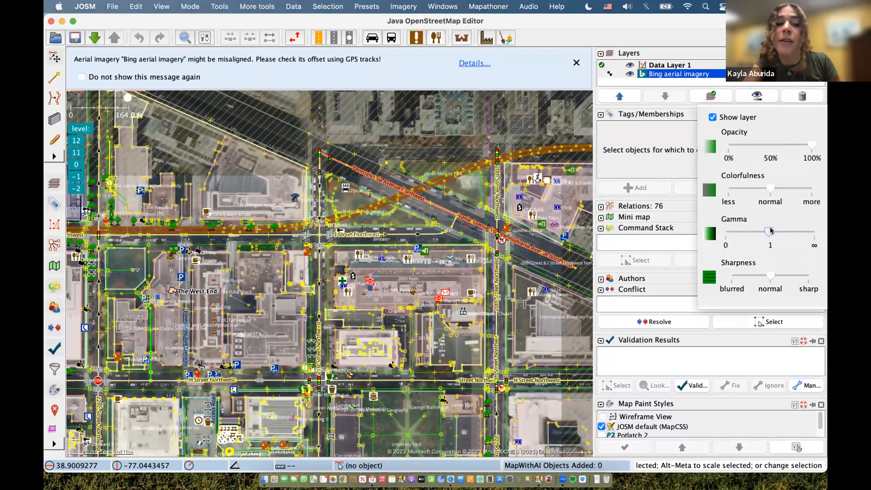
{"action": "mouse_move", "coordinate": [765, 192]}
{"action": "left_mouse_down"}
{"action": "mouse_move", "coordinate": [783, 192]}
{"action": "mouse_move", "coordinate": [766, 197]}
{"action": "left_mouse_up"}
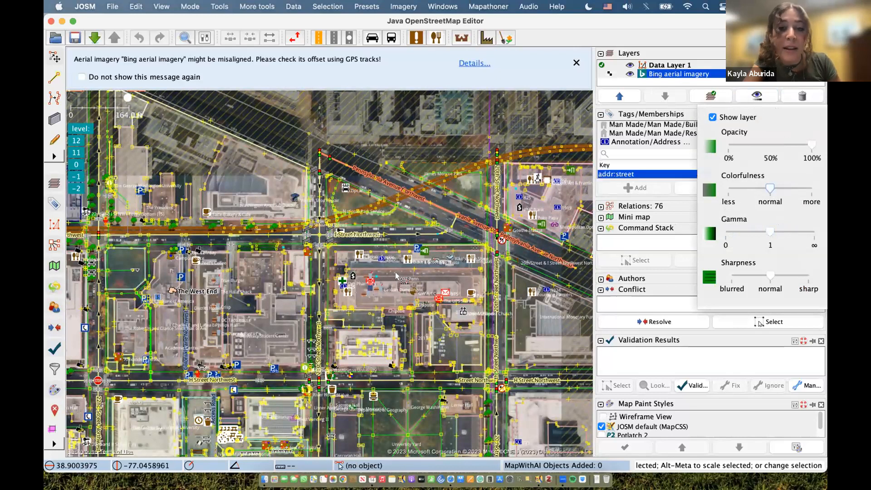
{"action": "left_click", "coordinate": [395, 293]}
{"action": "scroll", "coordinate": [317, 254], "scroll_direction": "down", "scroll_amount": 5}
{"action": "scroll", "coordinate": [318, 254], "scroll_direction": "left", "scroll_amount": 3}
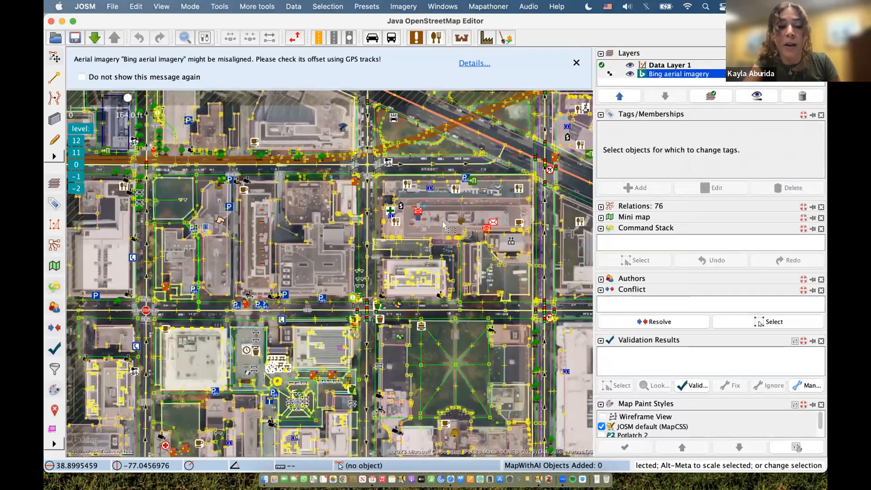
- Inspect The West End's tags, toggle the Bing imagery off and on, select 801 22nd Street NW
{"action": "left_click", "coordinate": [219, 221]}
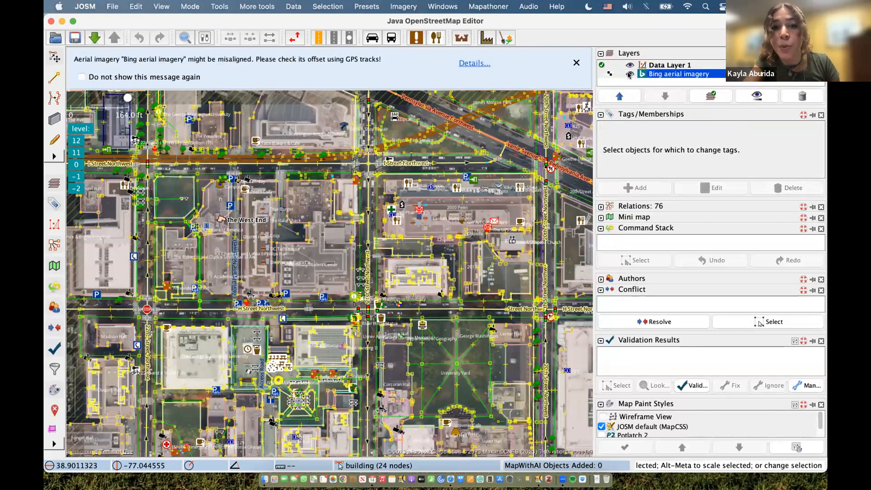
{"action": "left_click", "coordinate": [629, 75]}
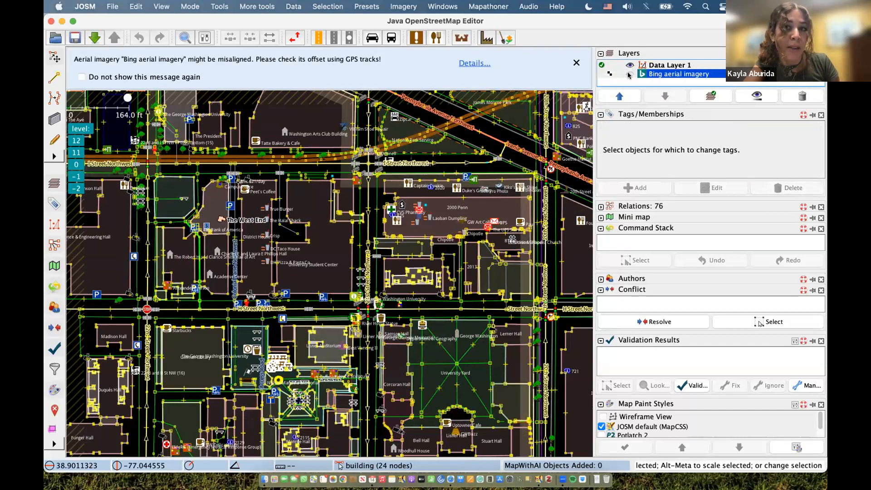
{"action": "left_click", "coordinate": [628, 75]}
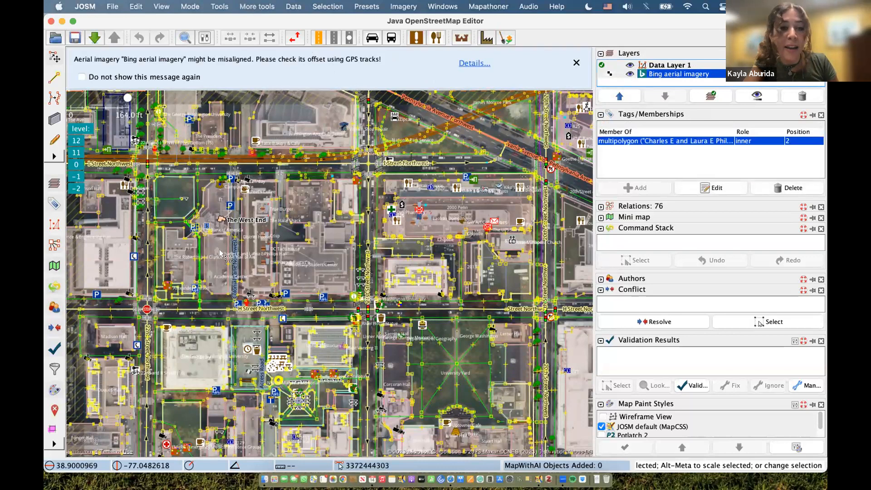
{"action": "left_click", "coordinate": [203, 226]}
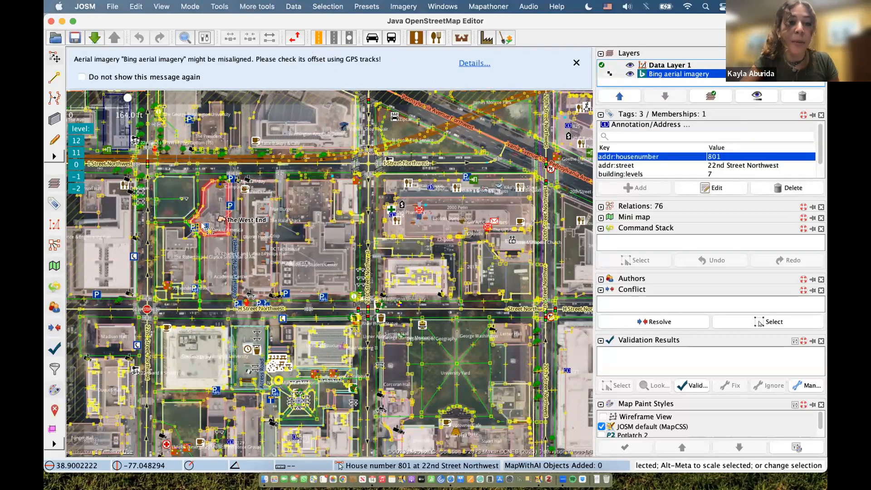
- Start the Introduction to JOSM slide deck as a full-screen slideshow in Safari
{"action": "key", "text": "ctrl+Left"}
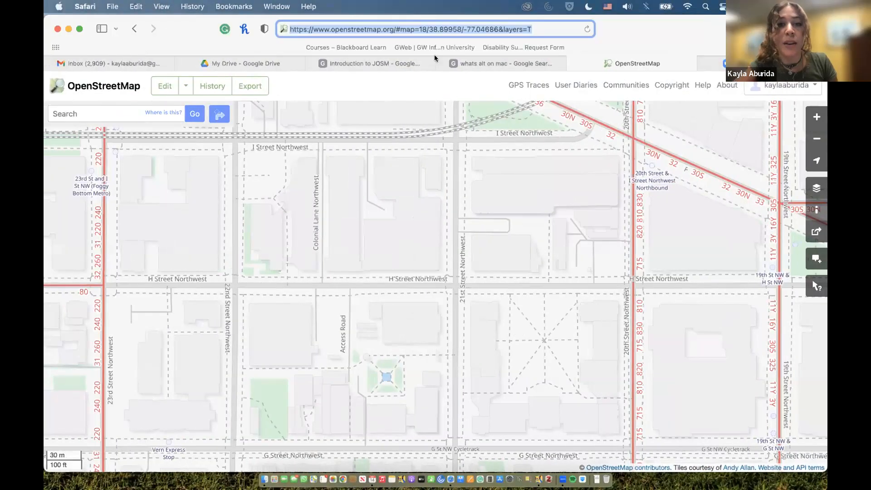
{"action": "left_click", "coordinate": [367, 66]}
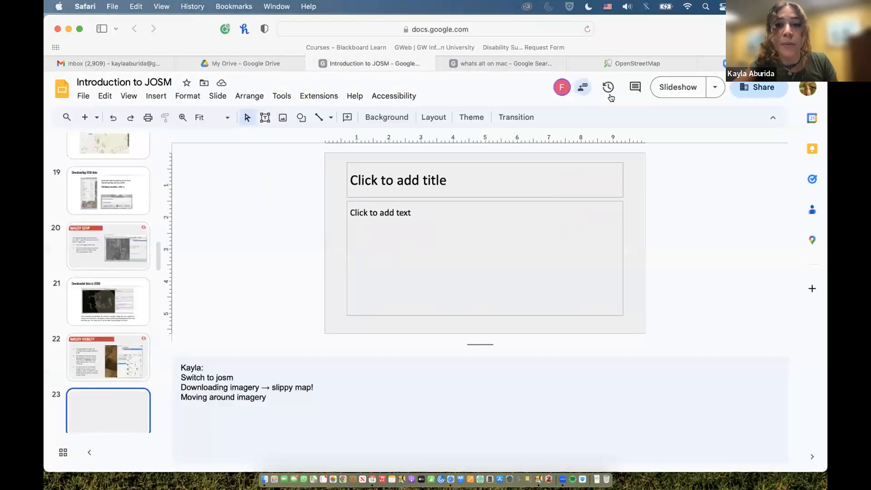
{"action": "left_click", "coordinate": [684, 86]}
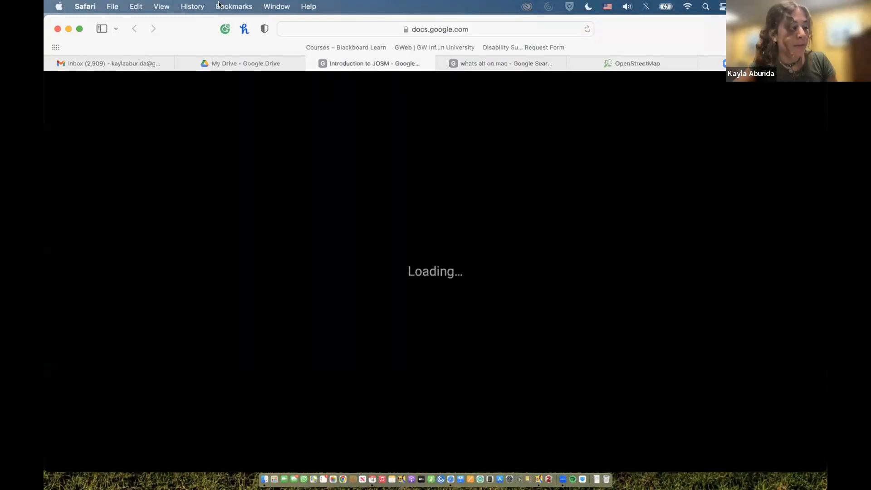
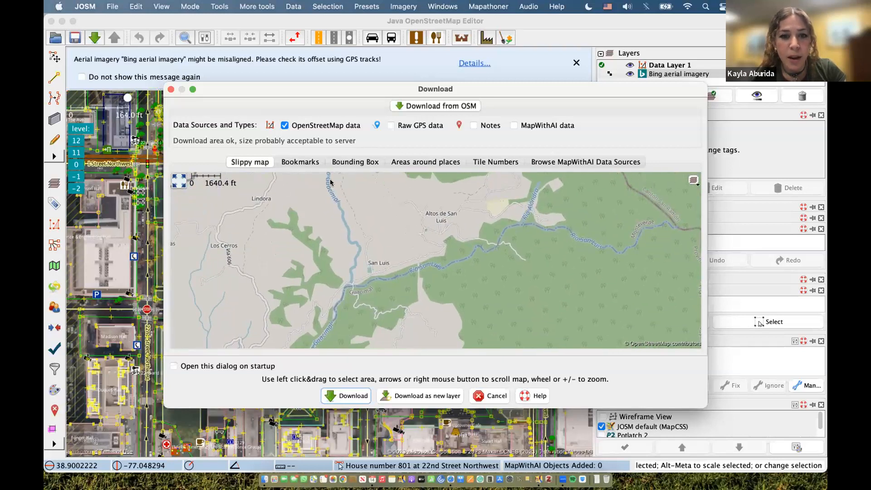
- Download OpenStreetMap data for a box drawn around San Luis and Altos de San Luis
{"action": "left_click_drag", "start_coordinate": [330, 183], "coordinate": [518, 332]}
{"action": "left_click", "coordinate": [359, 397]}
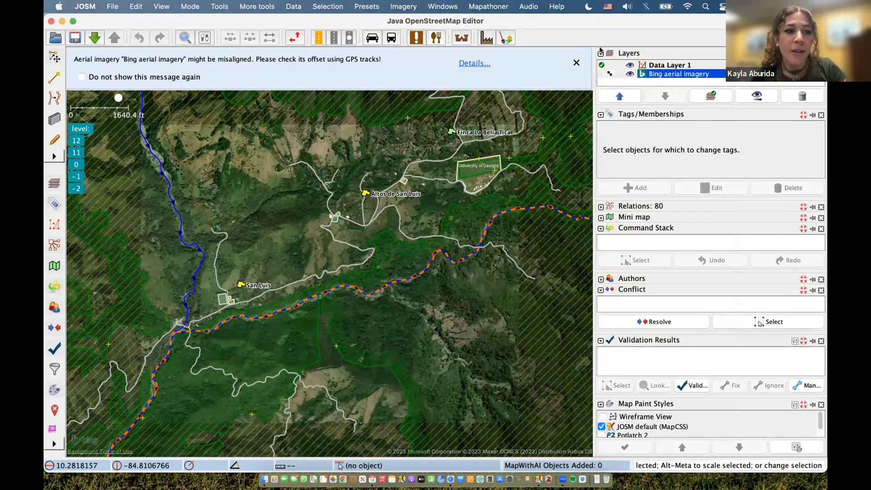
- Pan the map over San Luis and inspect the residential road's tags
{"action": "left_click_drag", "start_coordinate": [290, 154], "coordinate": [324, 138]}
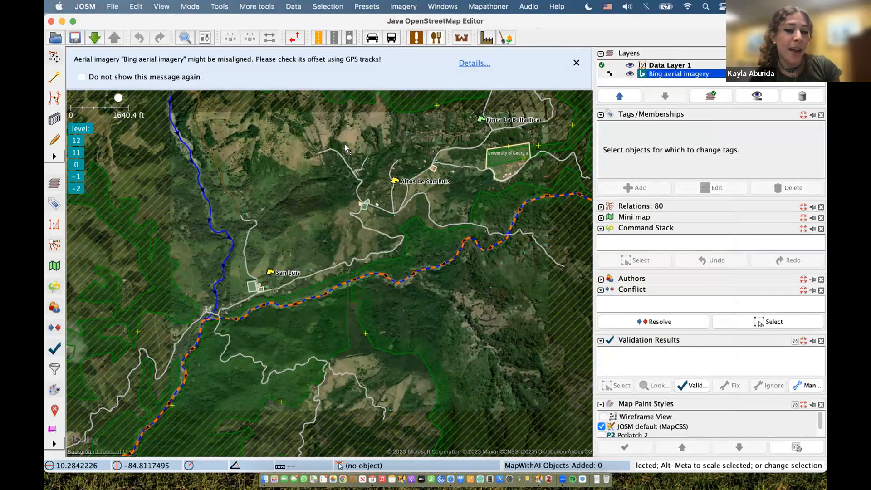
{"action": "left_click", "coordinate": [340, 151]}
{"action": "left_click", "coordinate": [260, 177]}
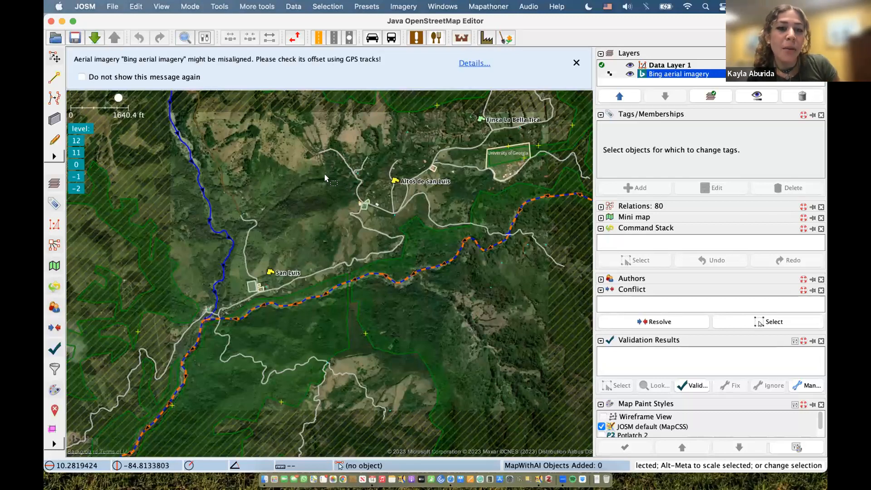
- Pan past the houses along the road and zoom in close on the small building
{"action": "scroll", "coordinate": [323, 171], "scroll_direction": "up", "scroll_amount": 2}
{"action": "scroll", "coordinate": [347, 167], "scroll_direction": "up", "scroll_amount": 5}
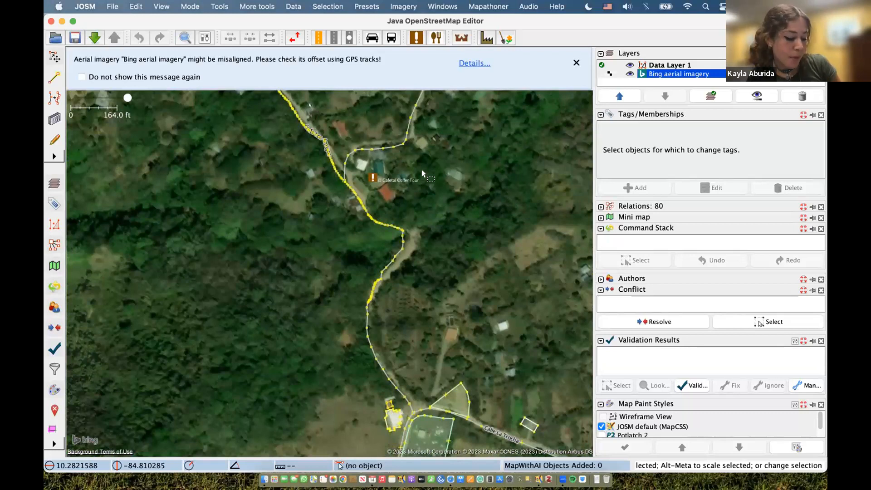
{"action": "left_click_drag", "start_coordinate": [441, 189], "coordinate": [357, 84]}
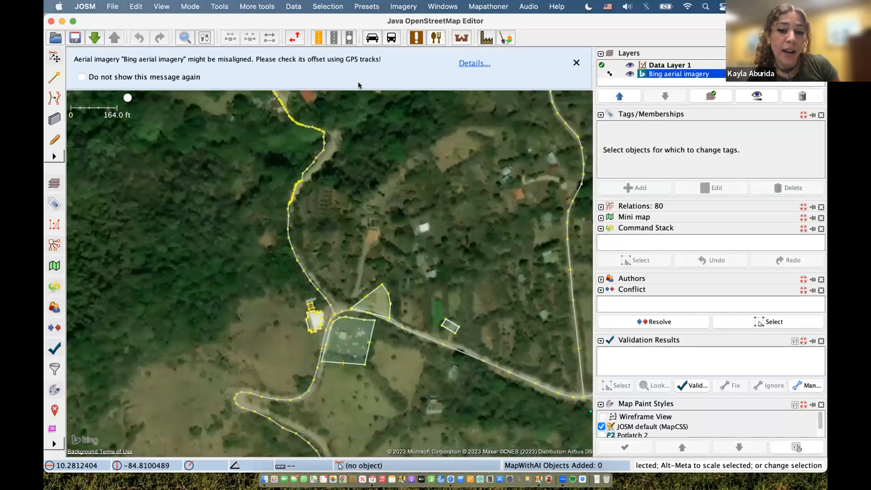
{"action": "left_click_drag", "start_coordinate": [507, 259], "coordinate": [455, 202]}
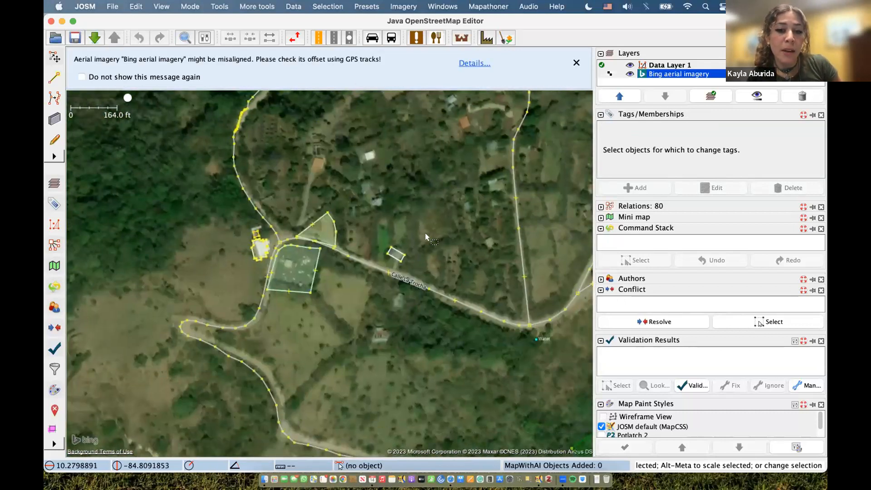
{"action": "scroll", "coordinate": [429, 233], "scroll_direction": "up", "scroll_amount": 2}
{"action": "scroll", "coordinate": [430, 233], "scroll_direction": "up", "scroll_amount": 2}
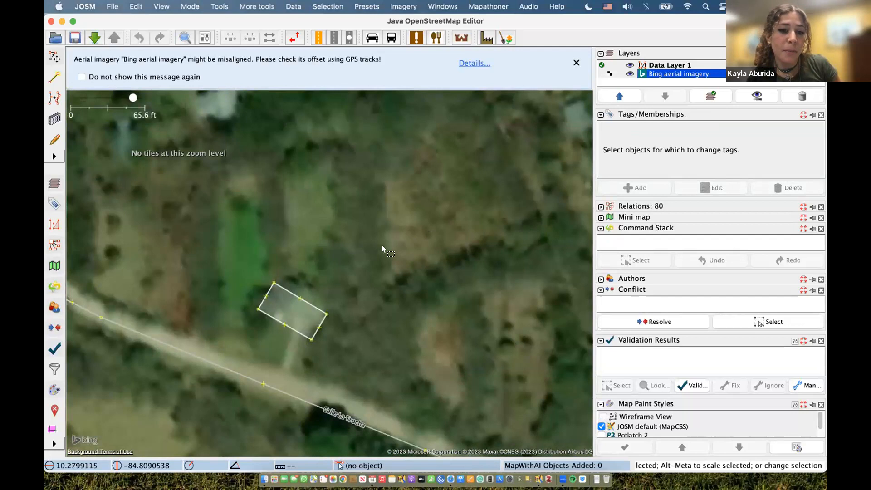
- Trial-drag the clinic building, undo the move, deselect it and switch to Draw mode (A)
{"action": "left_click", "coordinate": [310, 307]}
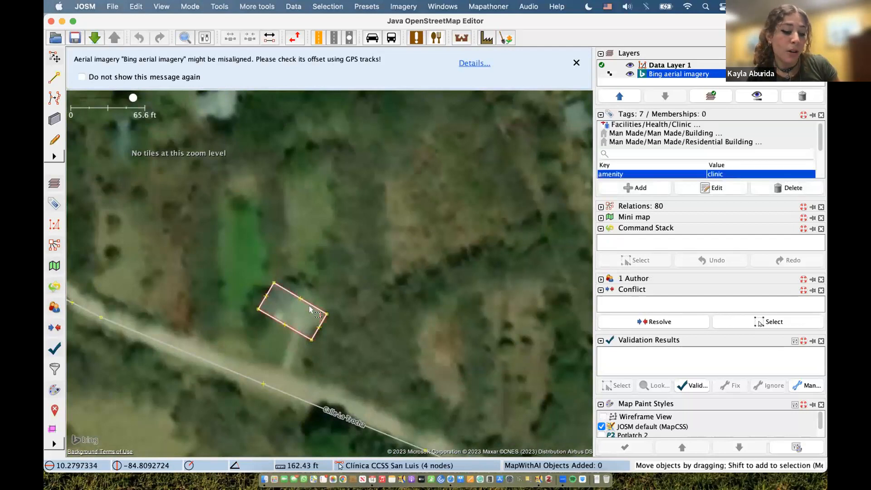
{"action": "left_click_drag", "start_coordinate": [310, 308], "coordinate": [272, 243]}
{"action": "left_click_drag", "start_coordinate": [370, 223], "coordinate": [346, 196]}
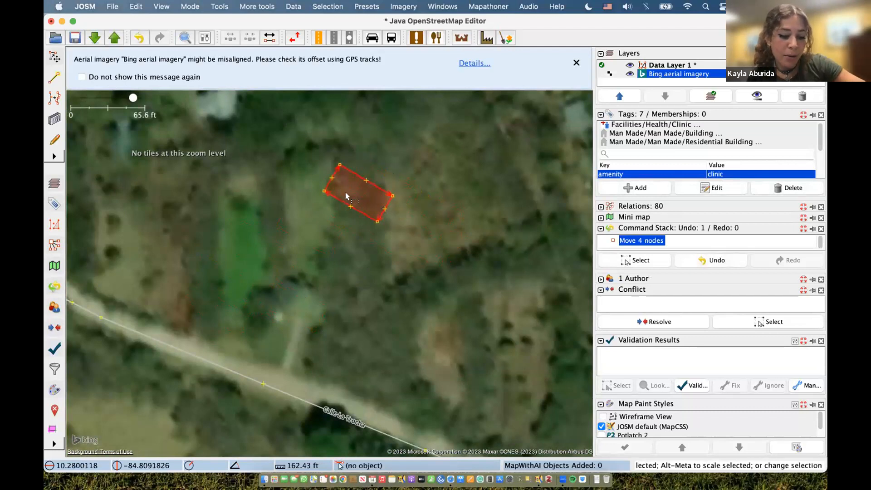
{"action": "key", "text": "super+z"}
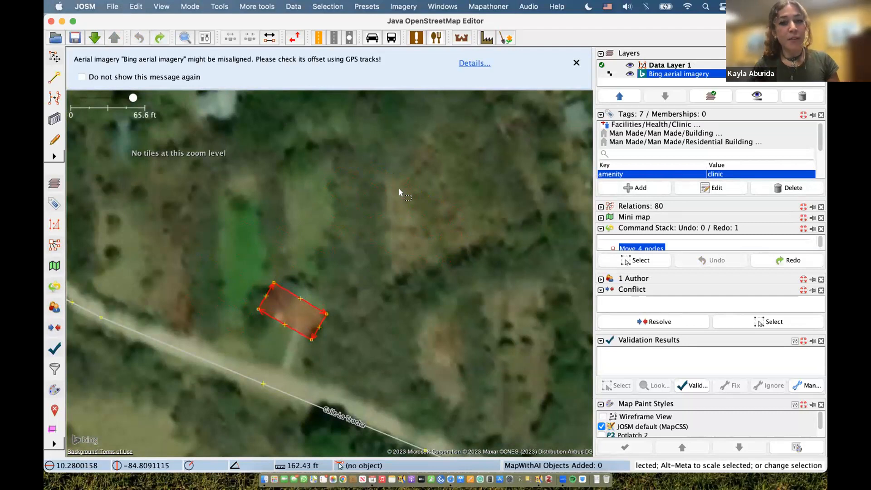
{"action": "scroll", "coordinate": [350, 254], "scroll_direction": "down", "scroll_amount": 2}
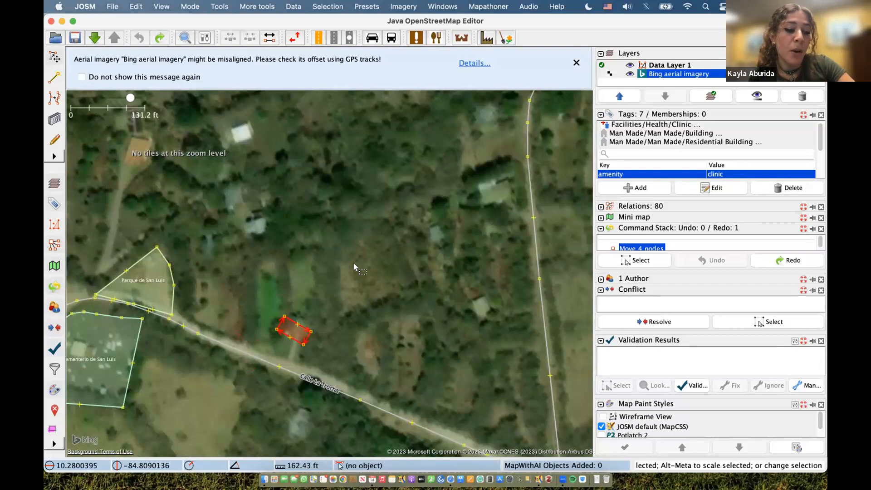
{"action": "left_click", "coordinate": [353, 262]}
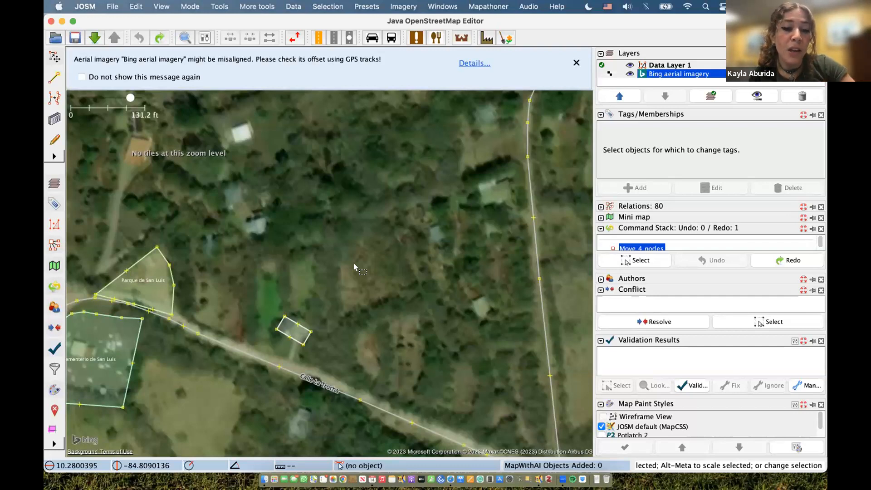
{"action": "key", "text": "a"}
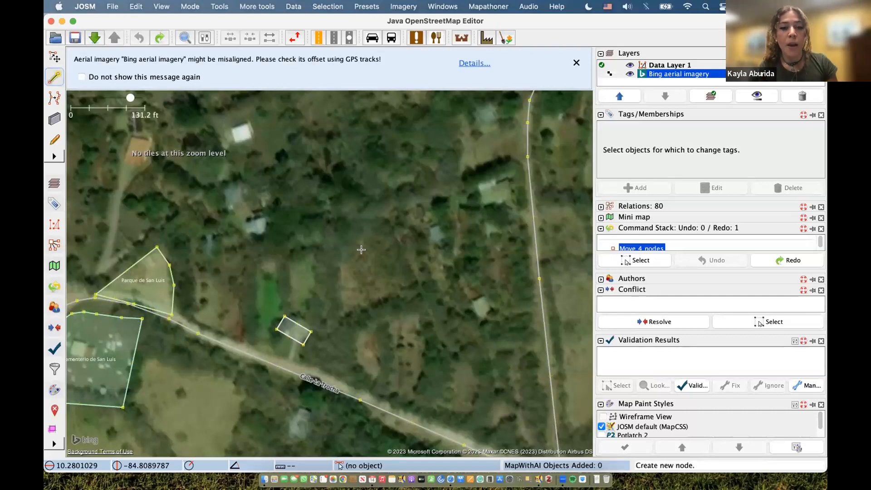
{"action": "left_click", "coordinate": [361, 249]}
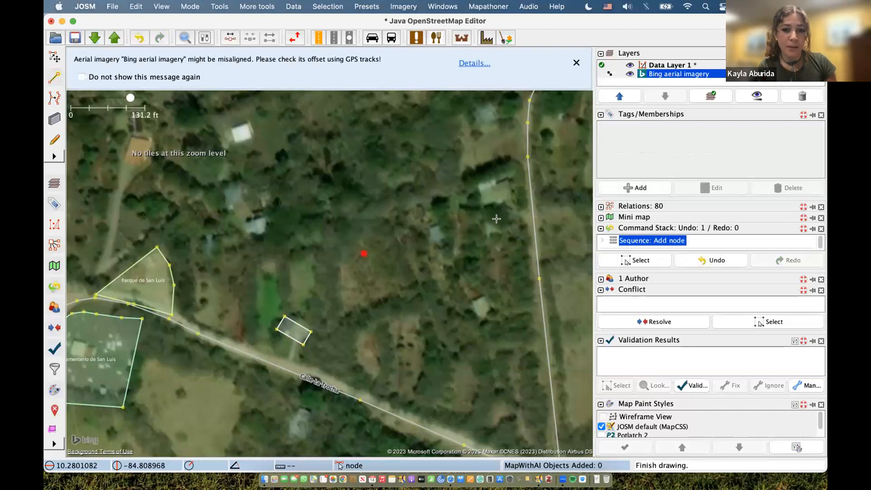
{"action": "key", "text": "Escape"}
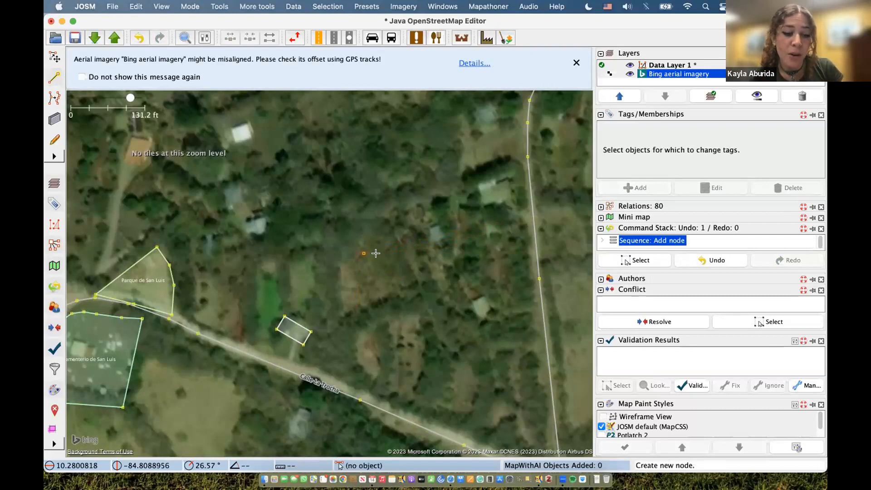
{"action": "key", "text": "s"}
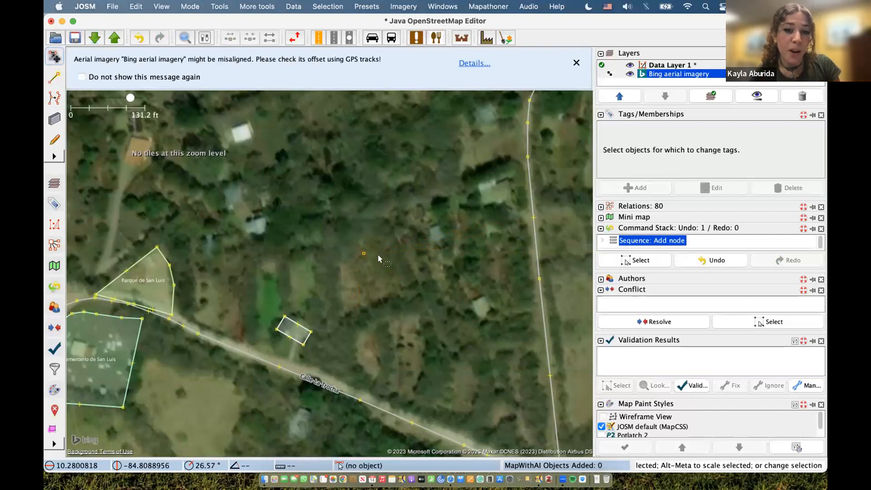
{"action": "left_click", "coordinate": [364, 253]}
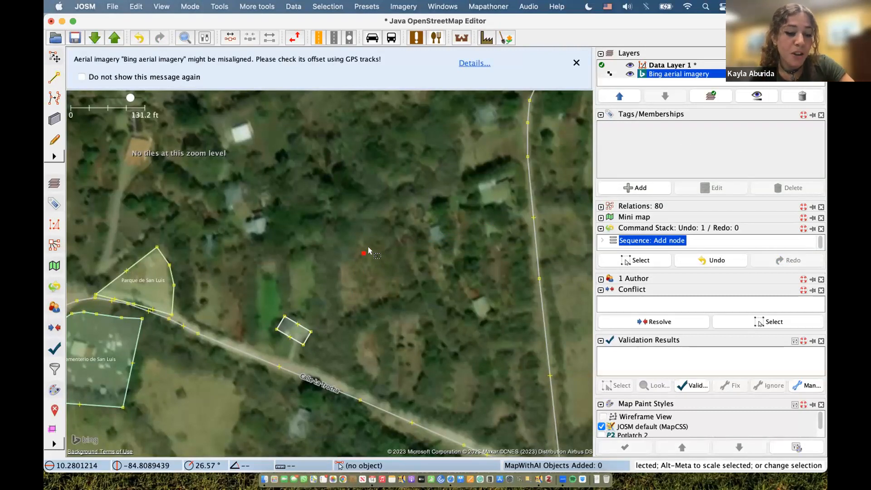
{"action": "key", "text": "super+z"}
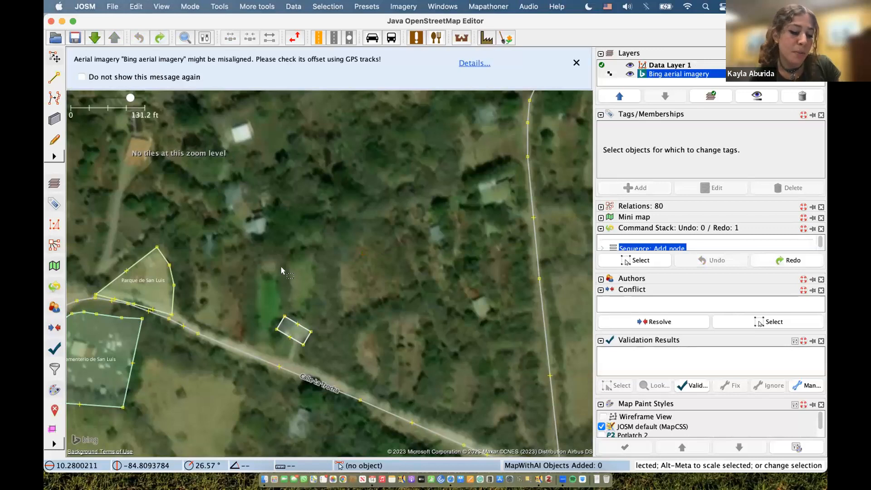
{"action": "left_click_drag", "start_coordinate": [281, 334], "coordinate": [452, 265]}
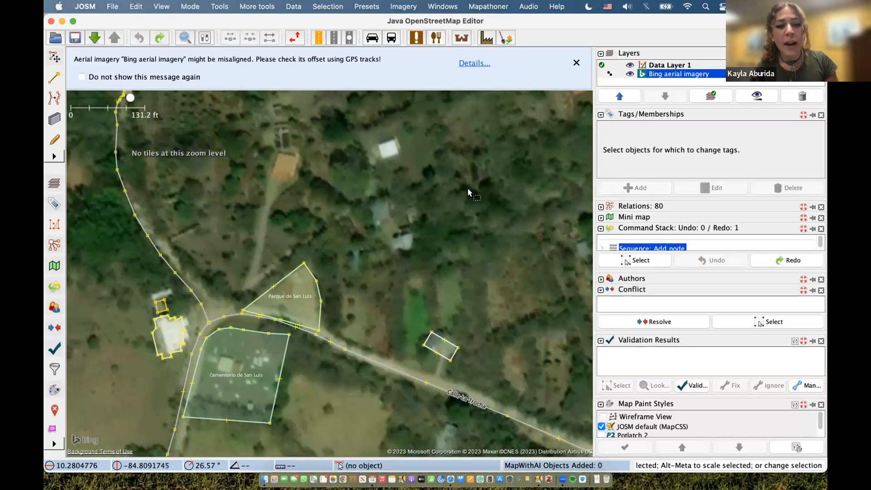
{"action": "key", "text": "a"}
{"action": "left_click", "coordinate": [486, 194]}
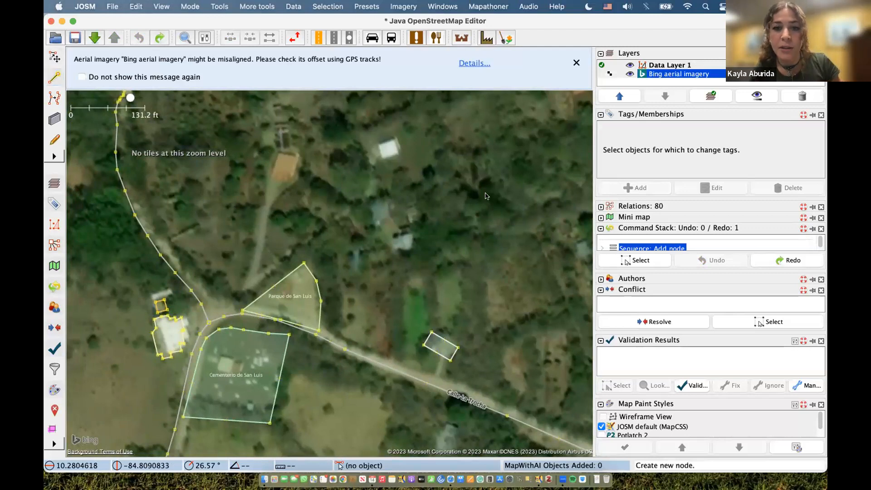
{"action": "left_click", "coordinate": [486, 194]}
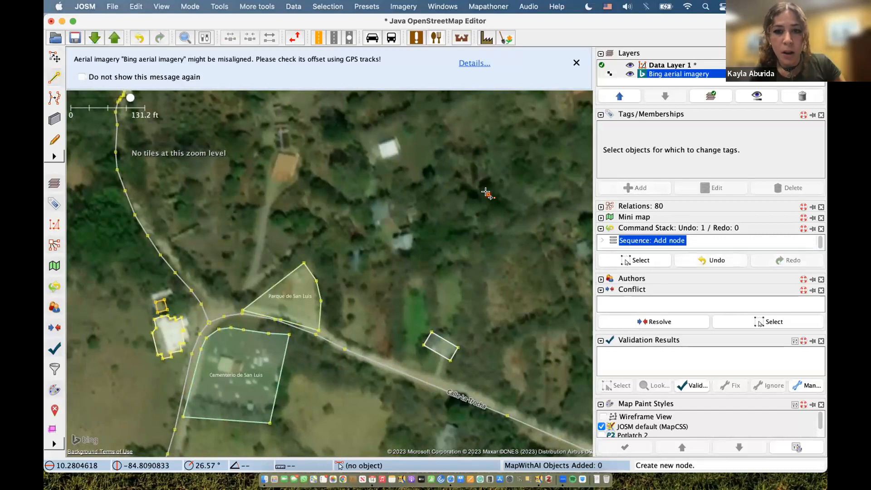
{"action": "key", "text": "s"}
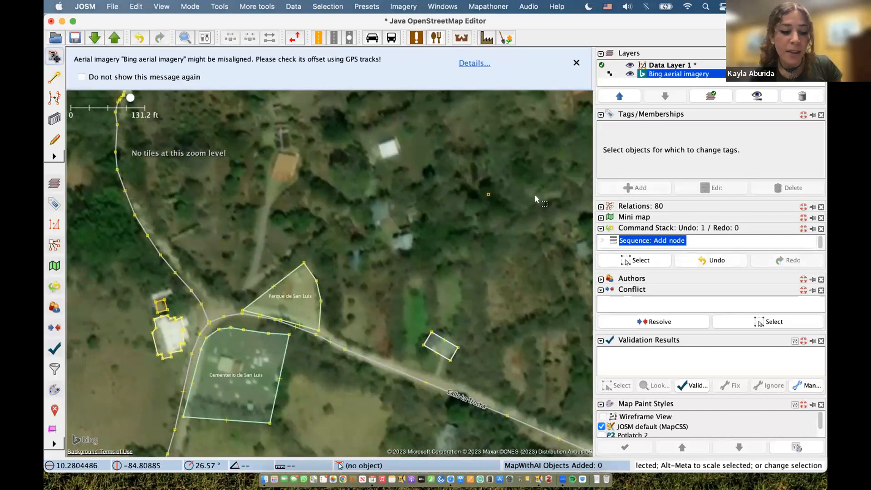
{"action": "left_click", "coordinate": [489, 196]}
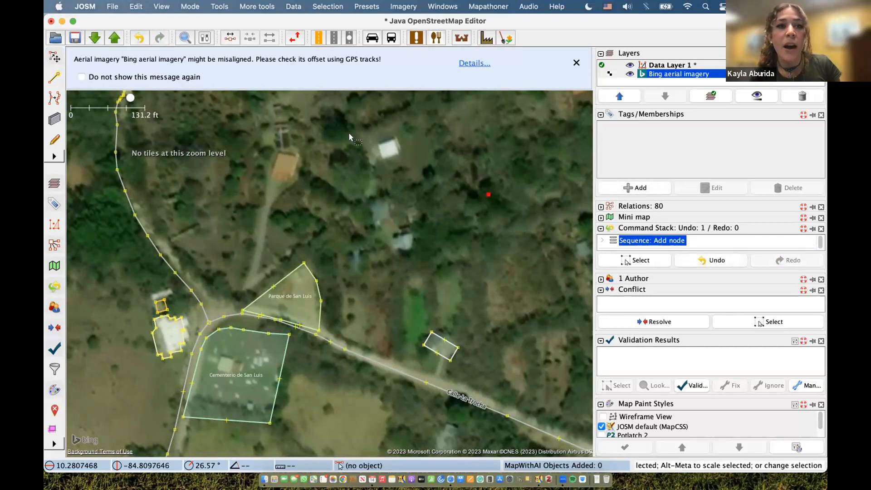
{"action": "left_click", "coordinate": [214, 6]}
{"action": "mouse_move", "coordinate": [186, 6]}
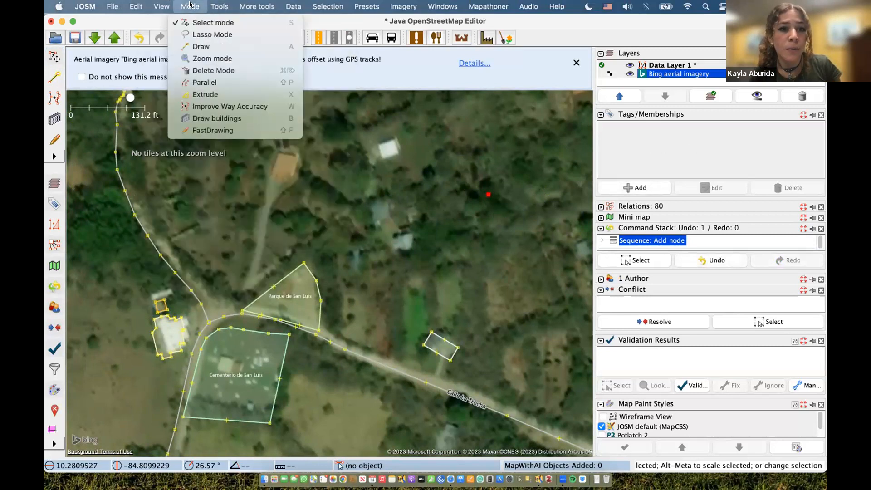
{"action": "mouse_move", "coordinate": [138, 4]}
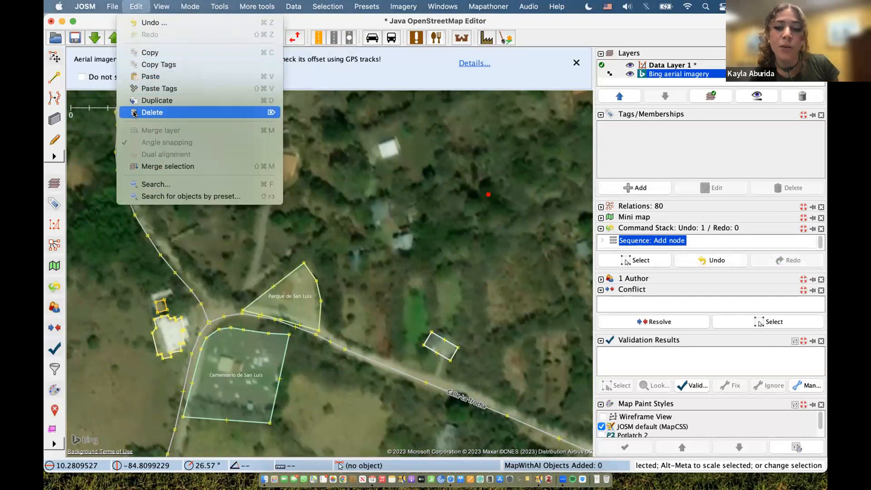
{"action": "left_click", "coordinate": [159, 117]}
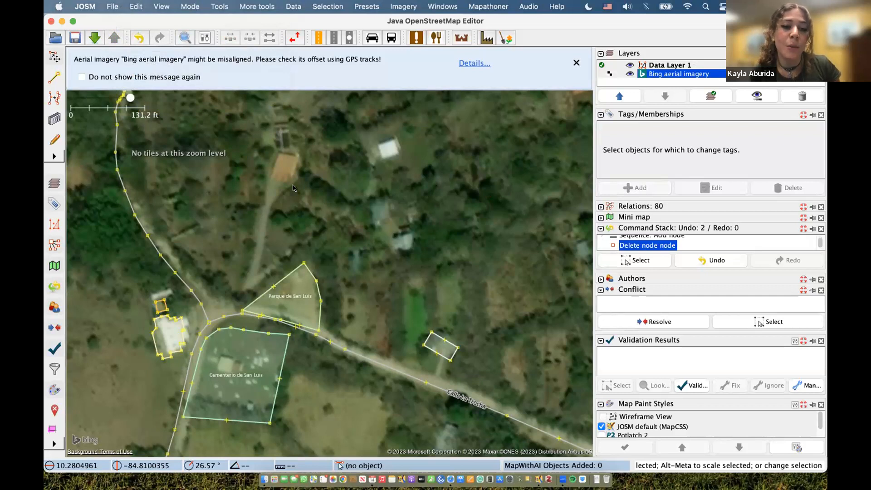
- Check the café's tags, then start a new way from a node on Calle La Trocha
{"action": "left_click", "coordinate": [161, 305]}
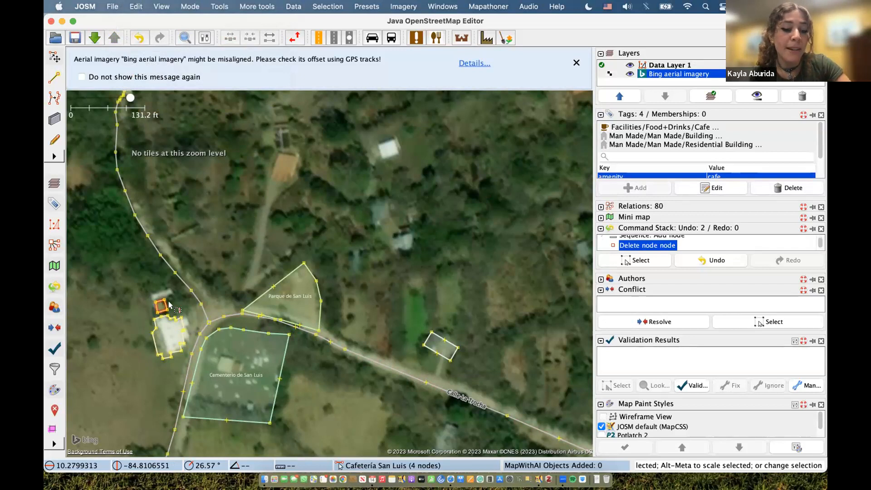
{"action": "key", "text": "a"}
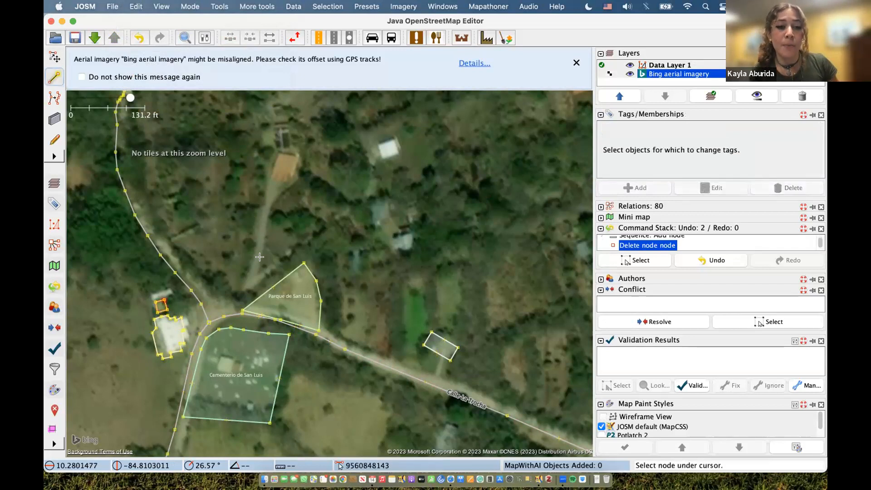
{"action": "left_click", "coordinate": [229, 313]}
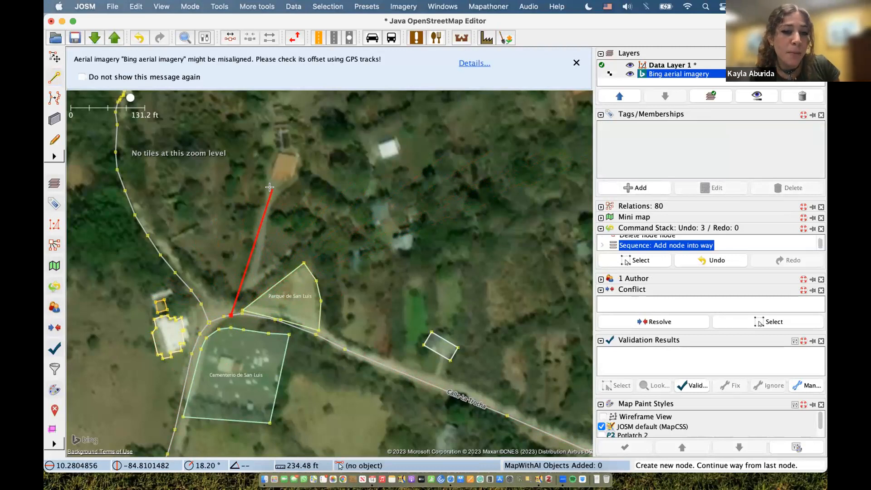
- Add four nodes northward along the track, ending the way, and return to Select mode
{"action": "left_click", "coordinate": [247, 287]}
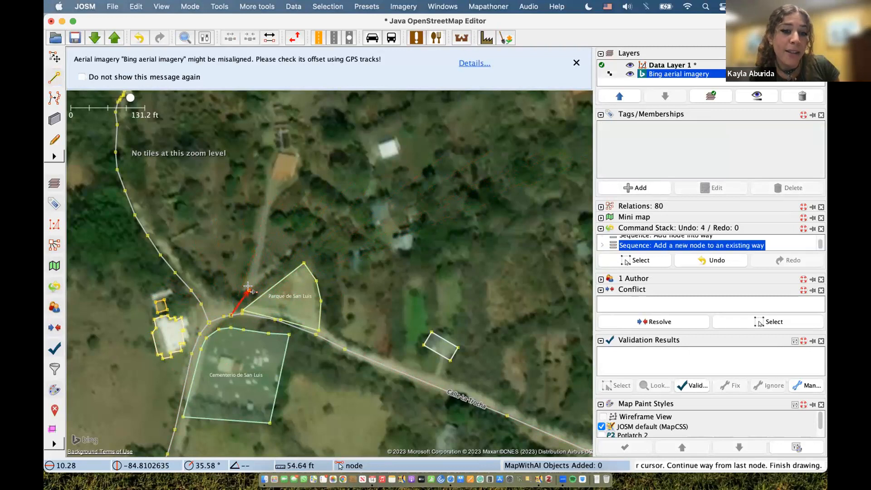
{"action": "left_click", "coordinate": [257, 262]}
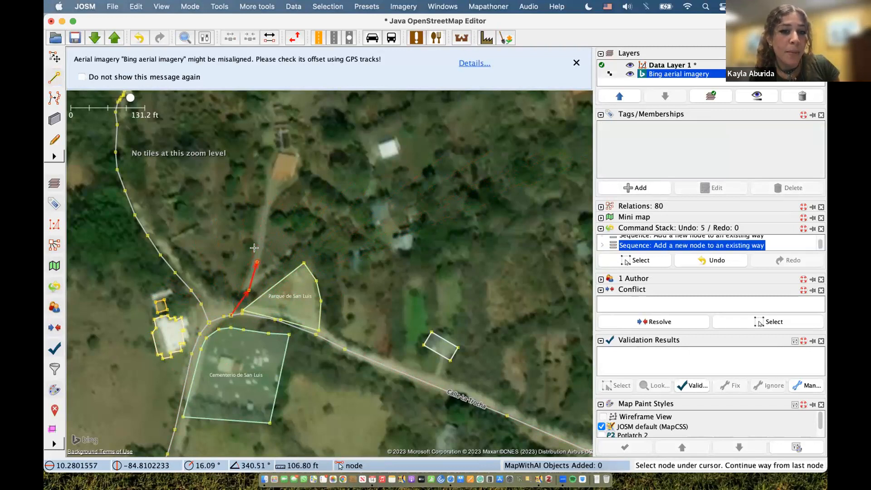
{"action": "left_click", "coordinate": [264, 218]}
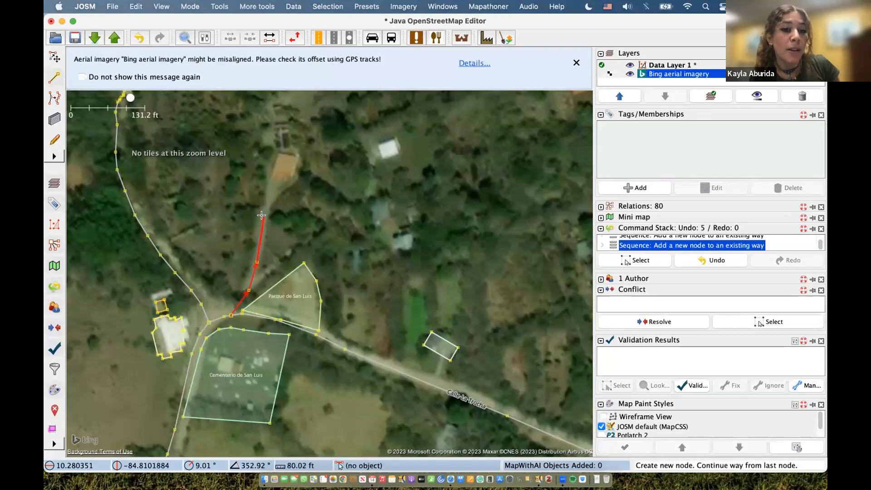
{"action": "double_click", "coordinate": [268, 190]}
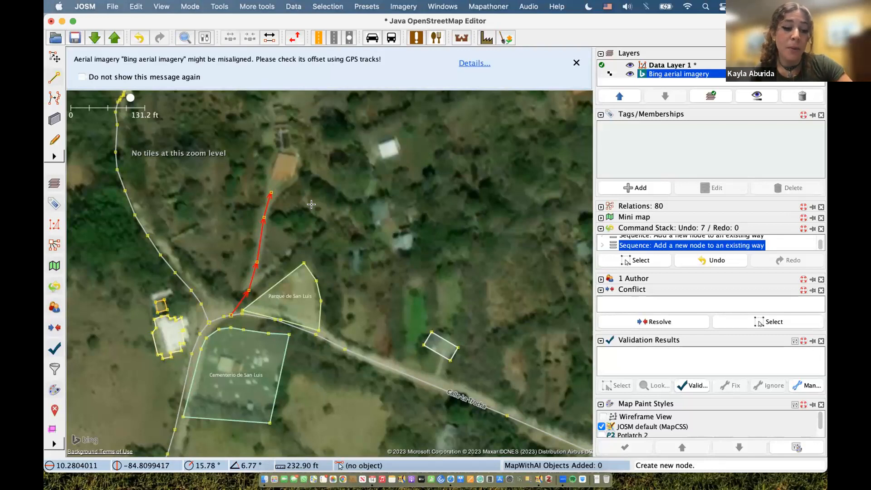
{"action": "key", "text": "s"}
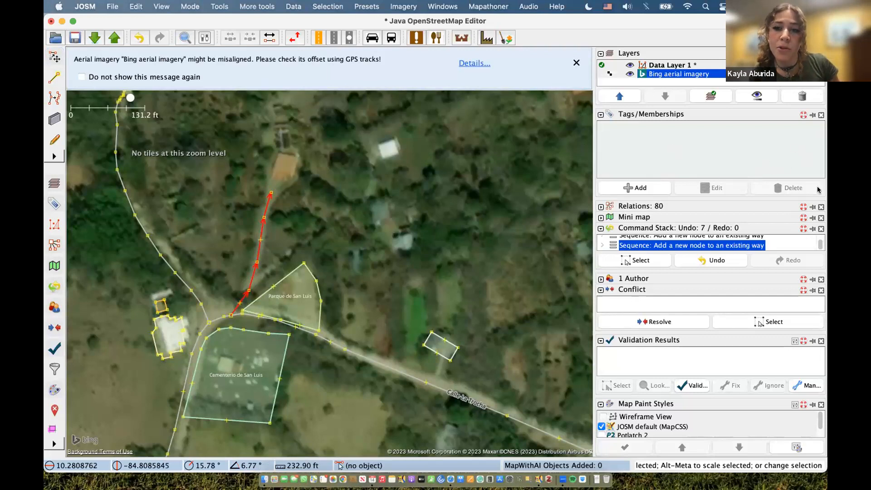
- Enter key highway and value residential in the Add tag dialog for the new road
{"action": "left_click", "coordinate": [628, 188]}
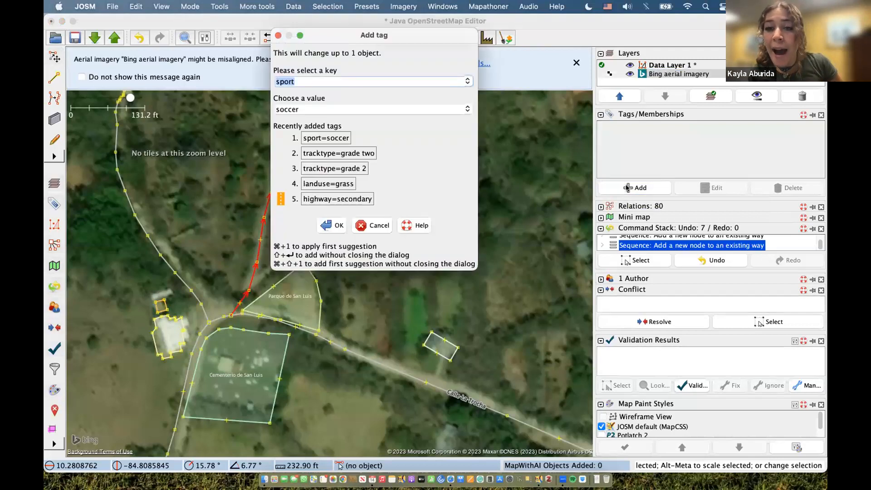
{"action": "left_click", "coordinate": [468, 81]}
{"action": "scroll", "coordinate": [408, 109], "scroll_direction": "up", "scroll_amount": 2}
{"action": "type", "text": "highway"}
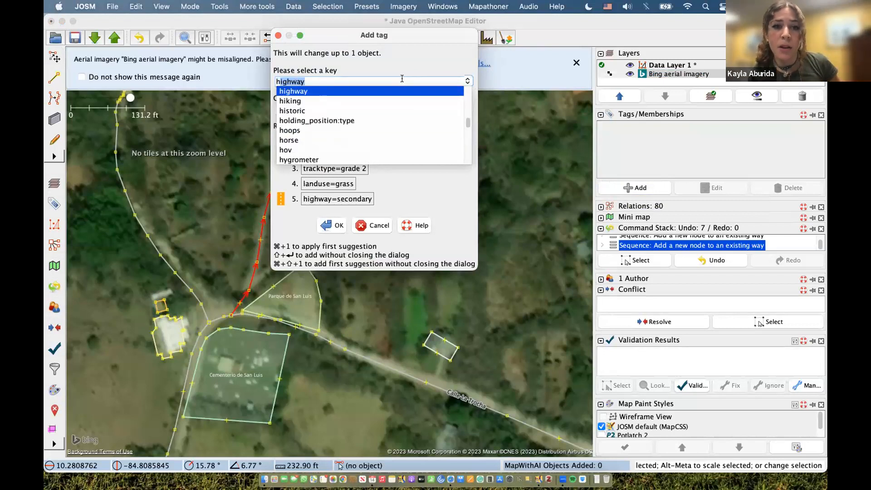
{"action": "left_click", "coordinate": [399, 90]}
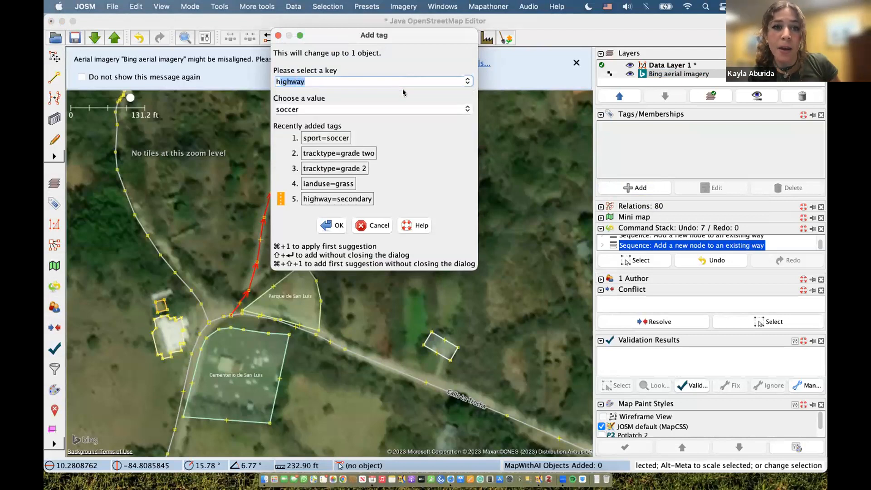
{"action": "key", "text": "Tab"}
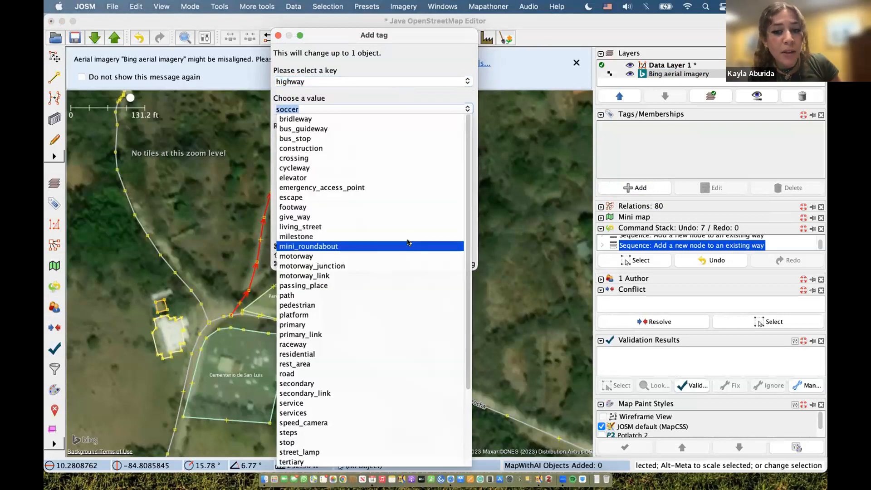
{"action": "scroll", "coordinate": [422, 286], "scroll_direction": "down", "scroll_amount": 3}
{"action": "scroll", "coordinate": [424, 289], "scroll_direction": "up", "scroll_amount": 3}
{"action": "scroll", "coordinate": [425, 289], "scroll_direction": "down", "scroll_amount": 3}
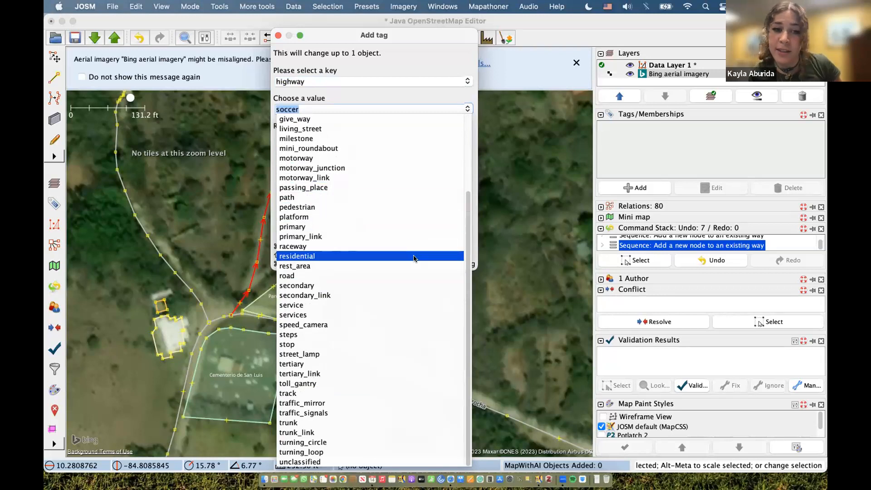
{"action": "left_click", "coordinate": [391, 257]}
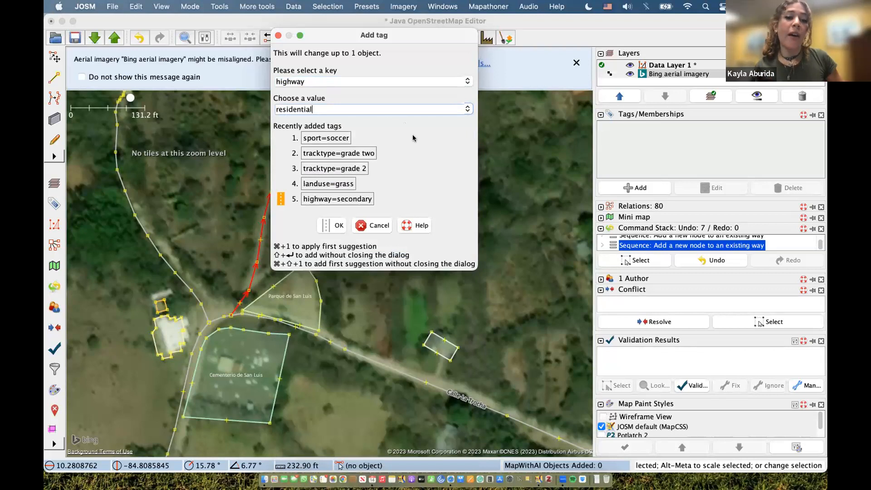
- Apply highway=residential to the new road, then start a name tag and cancel it
{"action": "left_click", "coordinate": [334, 224]}
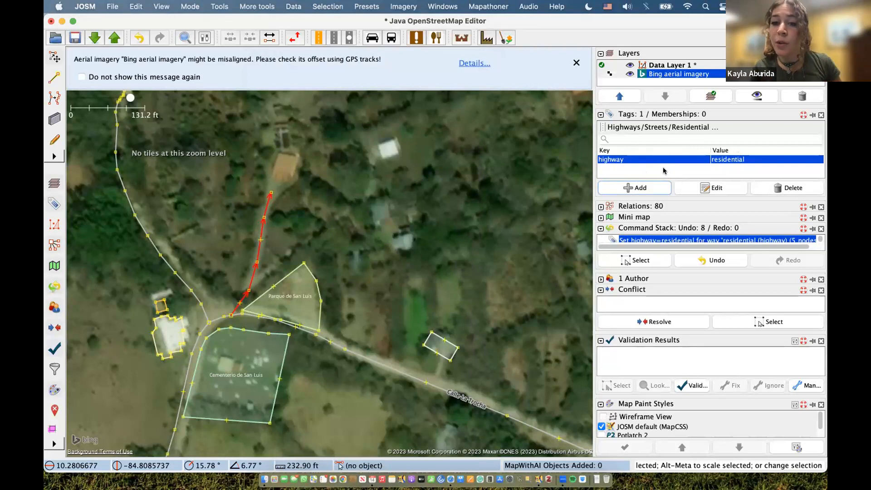
{"action": "left_click", "coordinate": [645, 186]}
{"action": "left_click", "coordinate": [457, 83]}
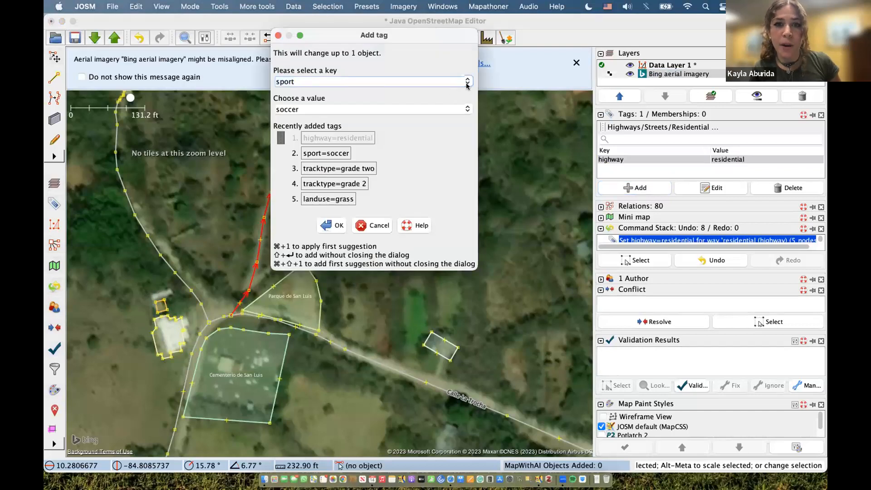
{"action": "left_click", "coordinate": [468, 84]}
{"action": "type", "text": "na"}
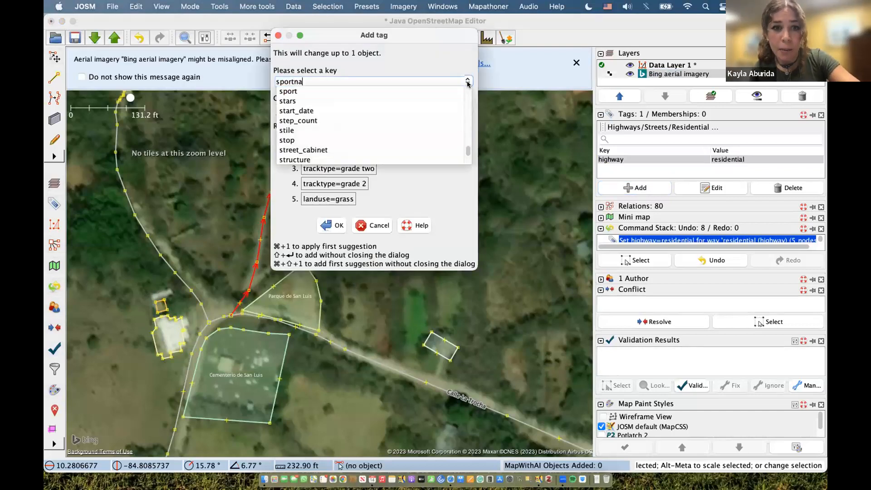
{"action": "key", "text": "BackSpace"}
{"action": "key", "text": "BackSpace"}
{"action": "key", "text": "BackSpace"}
{"action": "key", "text": "BackSpace"}
{"action": "key", "text": "BackSpace"}
{"action": "key", "text": "BackSpace"}
{"action": "key", "text": "BackSpace"}
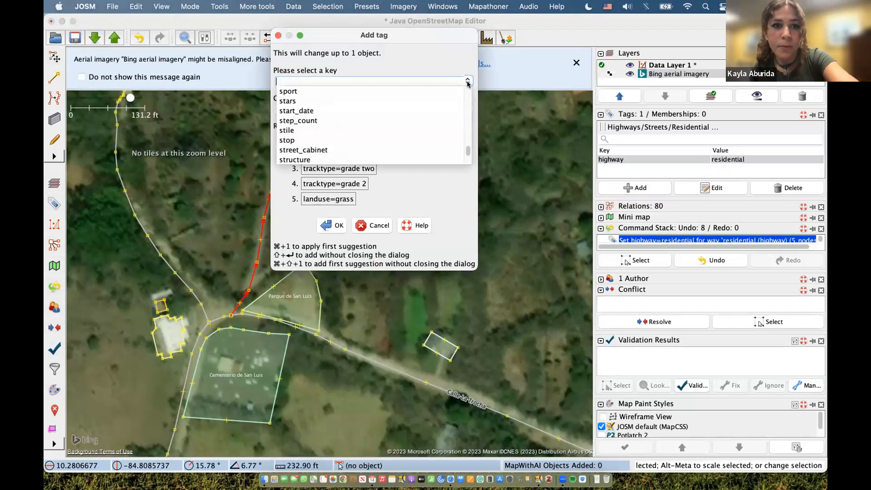
{"action": "type", "text": "name"}
{"action": "key", "text": "Tab"}
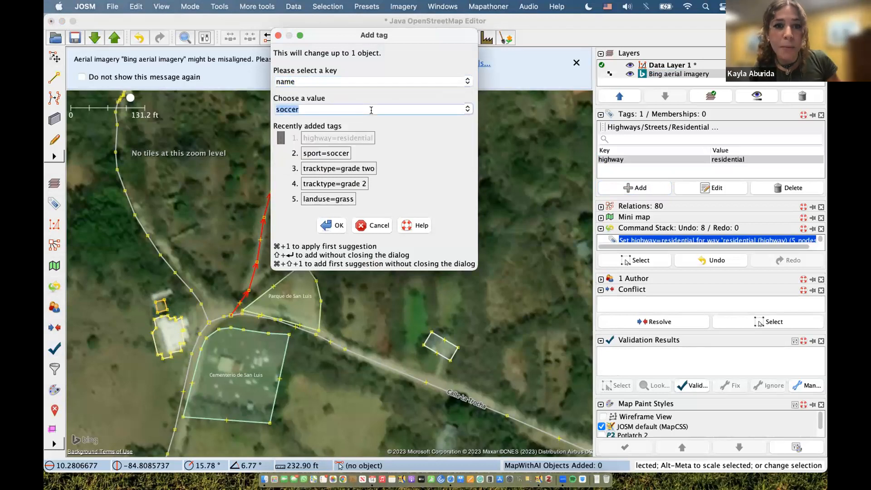
{"action": "key", "text": "BackSpace"}
{"action": "type", "text": "dgfsdg"}
{"action": "key", "text": "BackSpace"}
{"action": "key", "text": "BackSpace"}
{"action": "key", "text": "BackSpace"}
{"action": "key", "text": "BackSpace"}
{"action": "key", "text": "BackSpace"}
{"action": "key", "text": "BackSpace"}
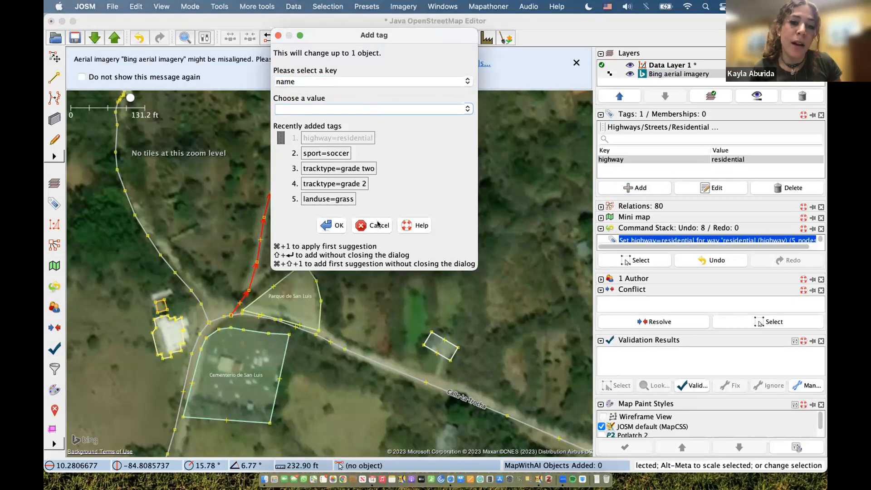
{"action": "left_click", "coordinate": [377, 225]}
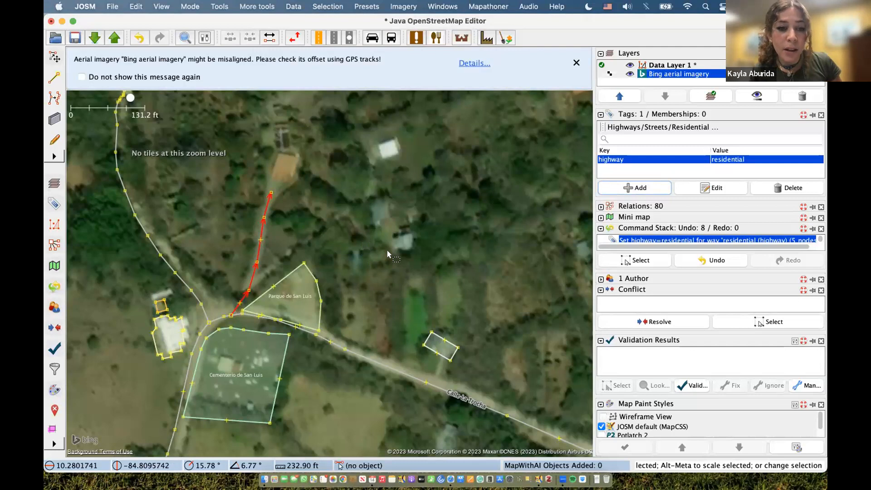
- Zoom out, pan north of the new road, and zoom in on the houses west of it
{"action": "scroll", "coordinate": [387, 250], "scroll_direction": "down", "scroll_amount": 3}
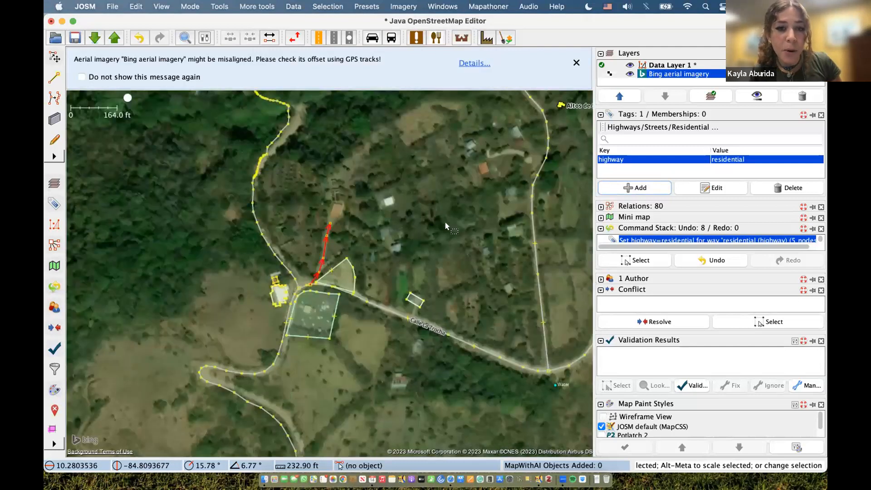
{"action": "left_click_drag", "start_coordinate": [445, 222], "coordinate": [350, 266]}
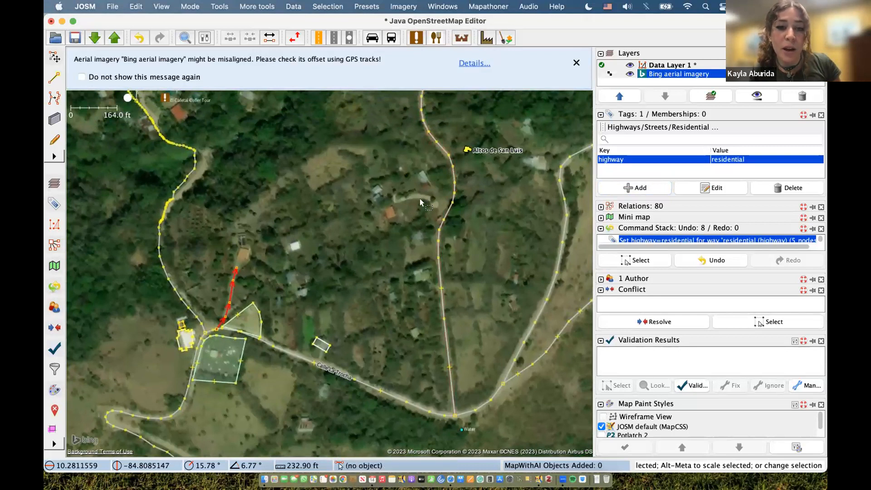
{"action": "scroll", "coordinate": [494, 184], "scroll_direction": "up", "scroll_amount": 2}
{"action": "left_click_drag", "start_coordinate": [408, 193], "coordinate": [459, 205]}
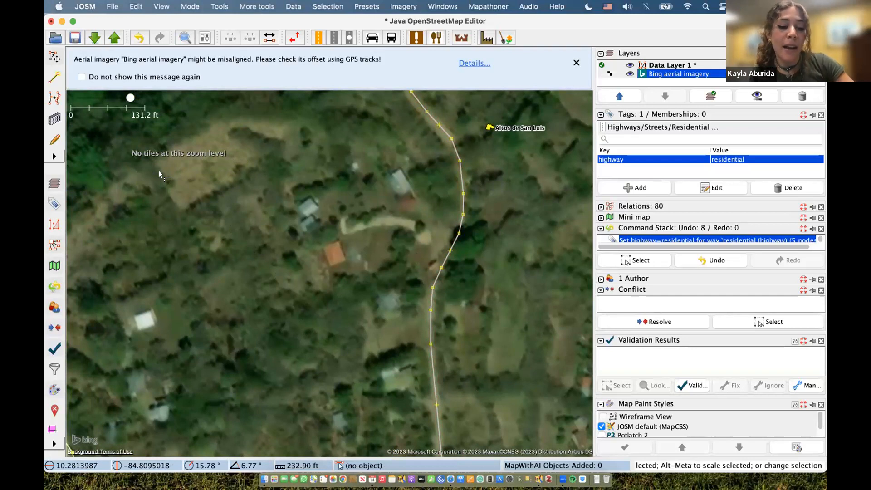
- Trace the outline's north side and down its east side along the road
{"action": "key", "text": "a"}
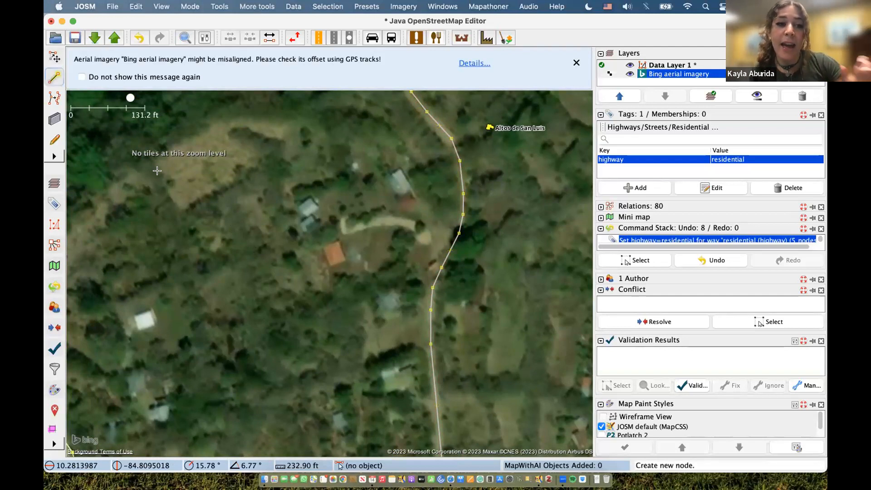
{"action": "left_click", "coordinate": [262, 163]}
{"action": "left_click", "coordinate": [333, 141]}
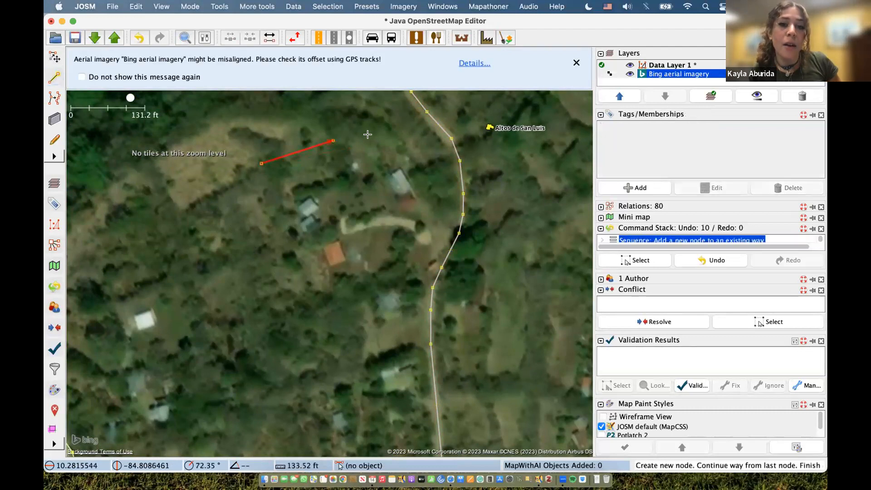
{"action": "left_click", "coordinate": [399, 141]}
{"action": "left_click", "coordinate": [430, 178]}
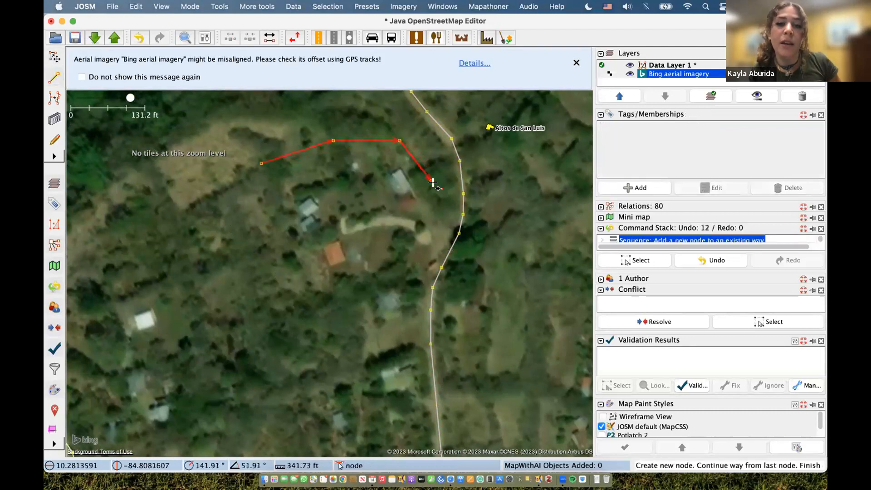
{"action": "left_click", "coordinate": [436, 233]}
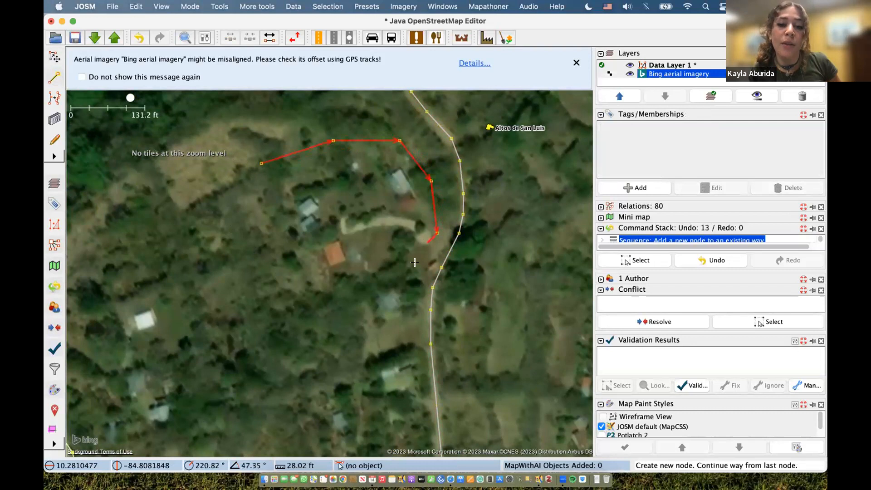
{"action": "left_click", "coordinate": [414, 276]}
{"action": "left_click", "coordinate": [410, 317]}
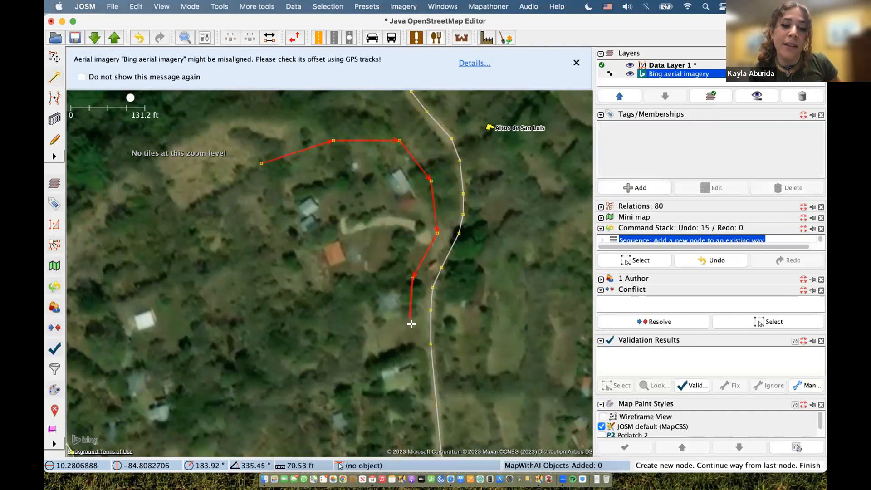
{"action": "double_click", "coordinate": [419, 367]}
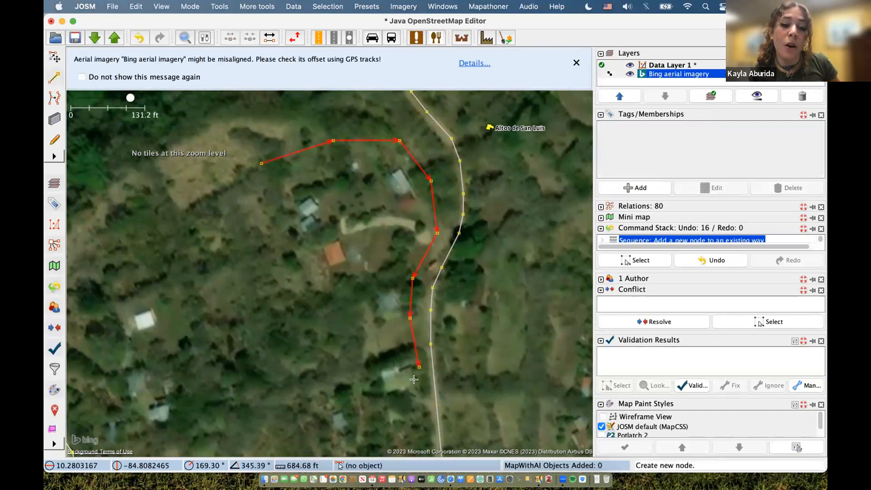
- Resume from the end node, trace the south and west sides, and close onto the first node
{"action": "left_click", "coordinate": [419, 366]}
{"action": "left_click", "coordinate": [396, 408]}
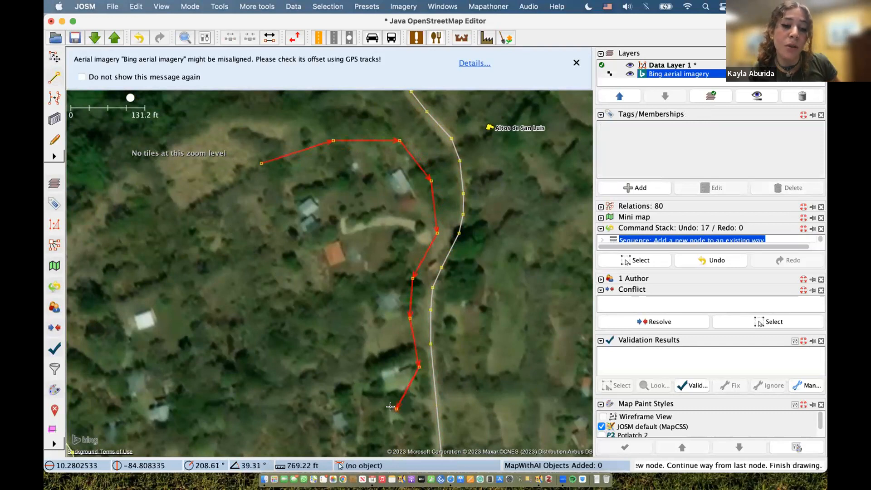
{"action": "left_click", "coordinate": [344, 438]}
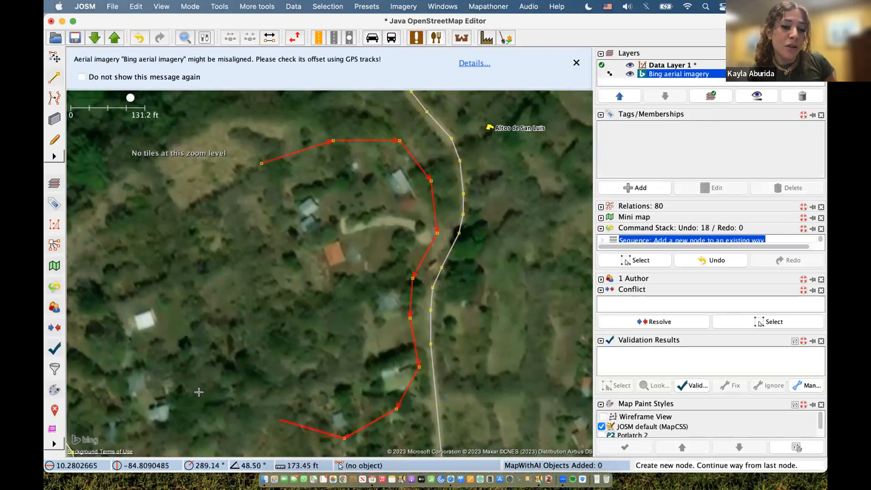
{"action": "left_click", "coordinate": [167, 432]}
{"action": "left_click", "coordinate": [100, 400]}
{"action": "left_click", "coordinate": [99, 338]}
{"action": "left_click", "coordinate": [111, 249]}
{"action": "left_click", "coordinate": [185, 208]}
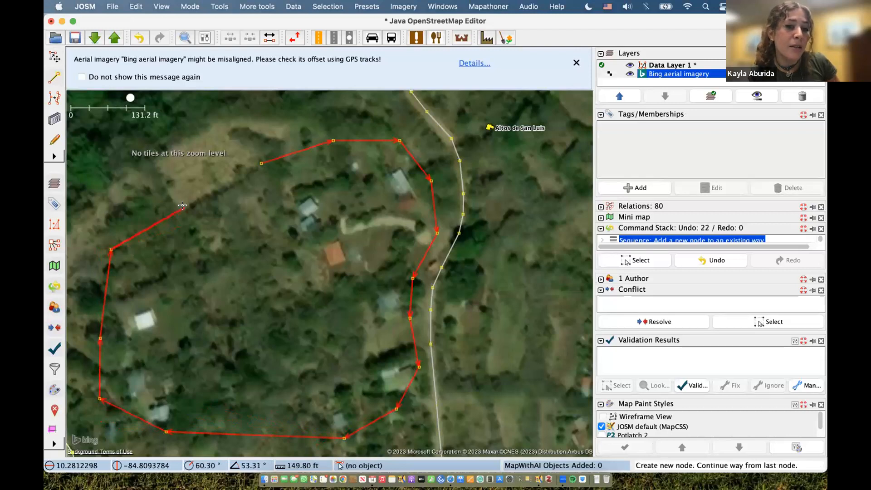
{"action": "left_click", "coordinate": [221, 186]}
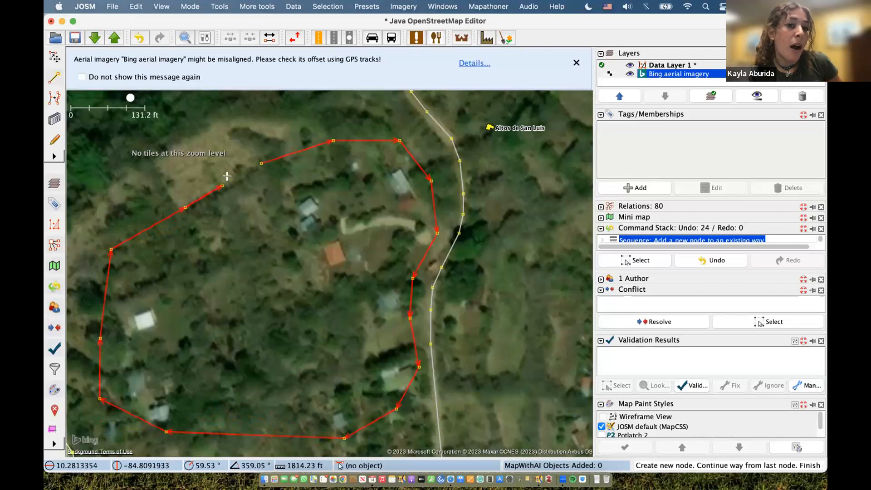
{"action": "left_click", "coordinate": [261, 164]}
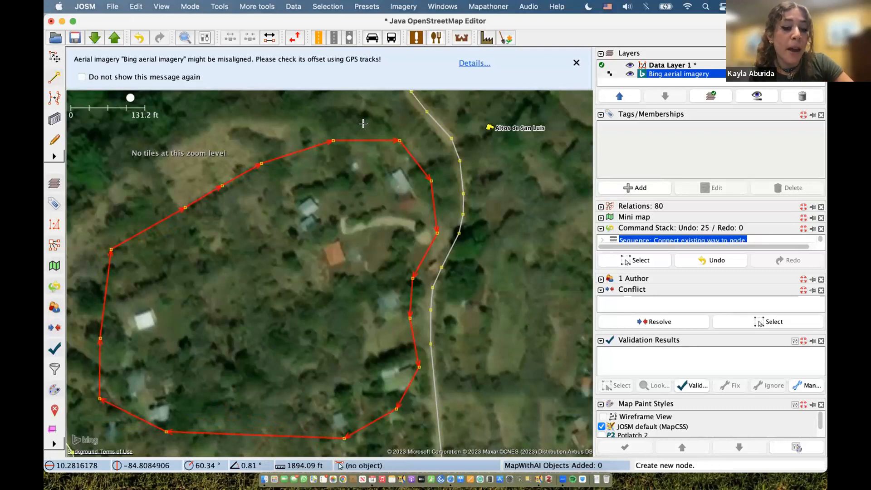
- Return to Select mode and tag the closed 16-node outline landuse=residential
{"action": "key", "text": "s"}
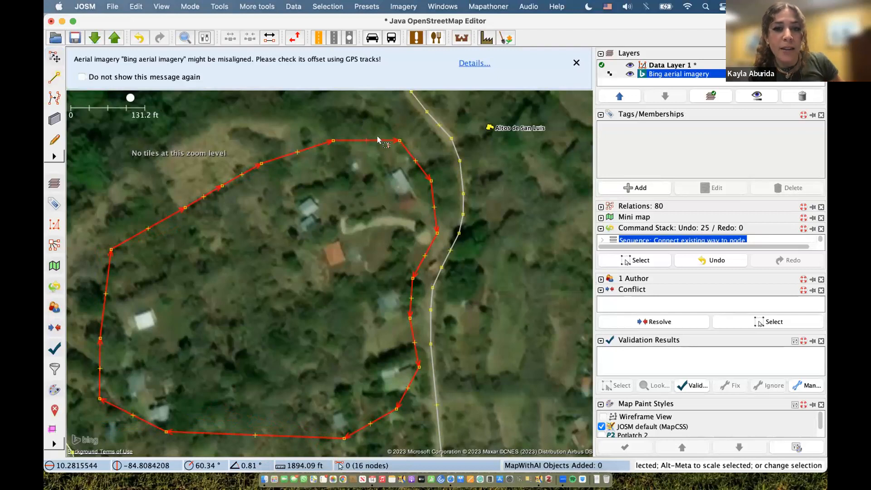
{"action": "left_click", "coordinate": [613, 186]}
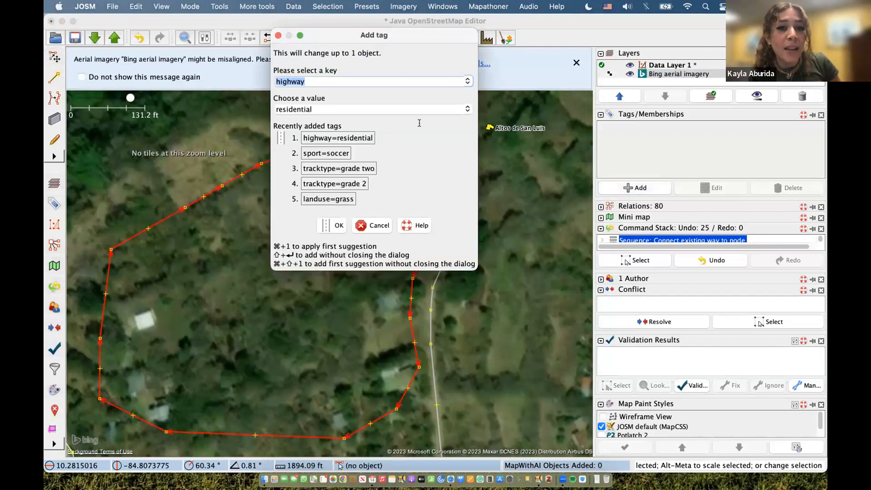
{"action": "left_click", "coordinate": [458, 79]}
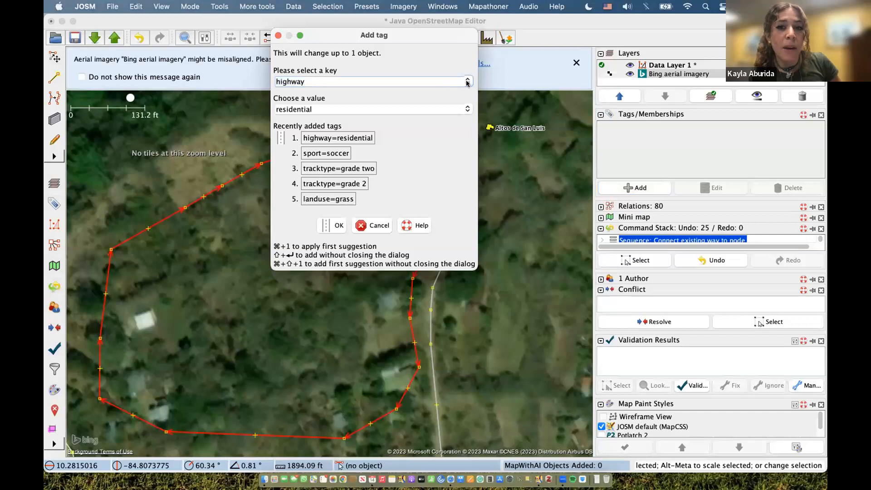
{"action": "left_click", "coordinate": [467, 83]}
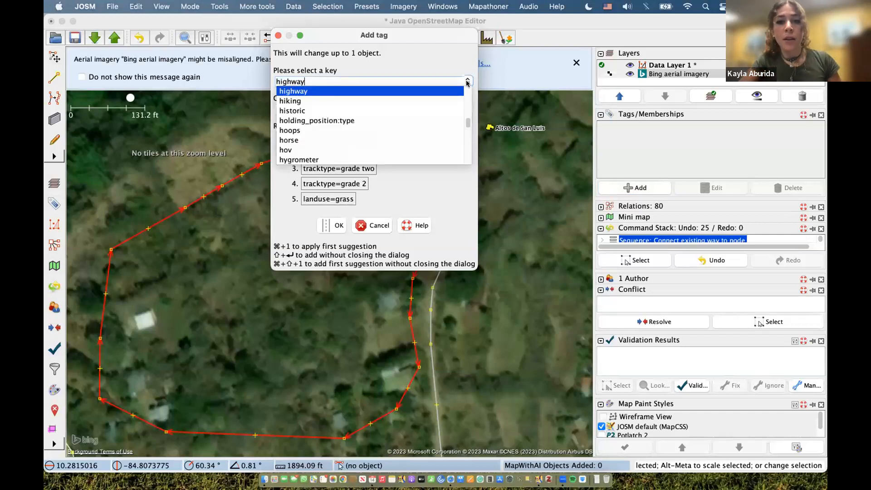
{"action": "scroll", "coordinate": [466, 123], "scroll_direction": "up", "scroll_amount": 3}
{"action": "mouse_move", "coordinate": [466, 122]}
{"action": "left_mouse_down"}
{"action": "mouse_move", "coordinate": [467, 92]}
{"action": "mouse_move", "coordinate": [468, 136]}
{"action": "left_mouse_up"}
{"action": "scroll", "coordinate": [461, 136], "scroll_direction": "down", "scroll_amount": 10}
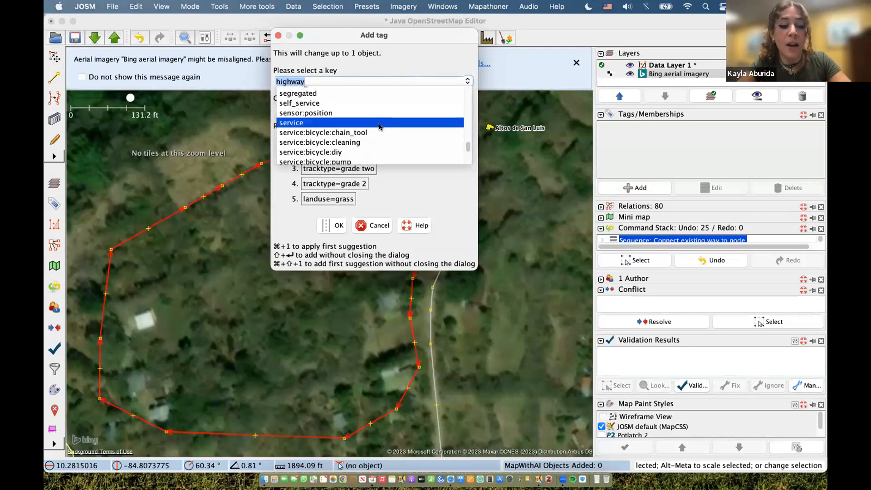
{"action": "type", "text": "landuse"}
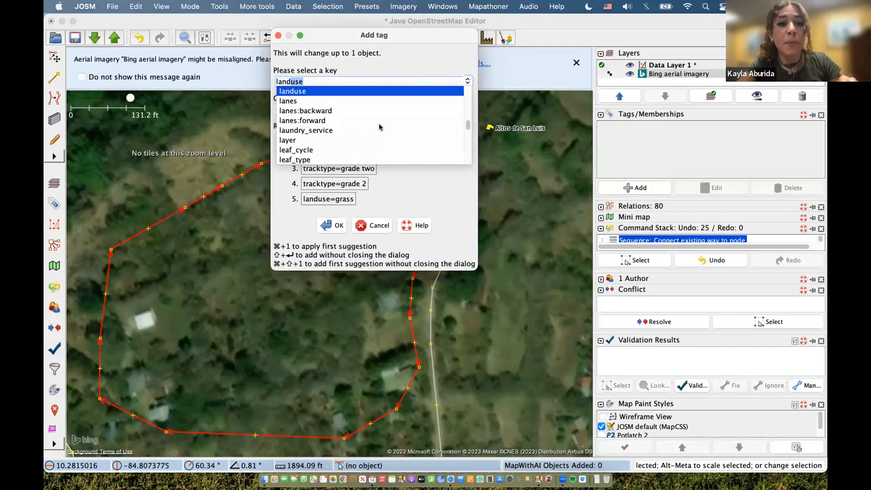
{"action": "left_click", "coordinate": [368, 93]}
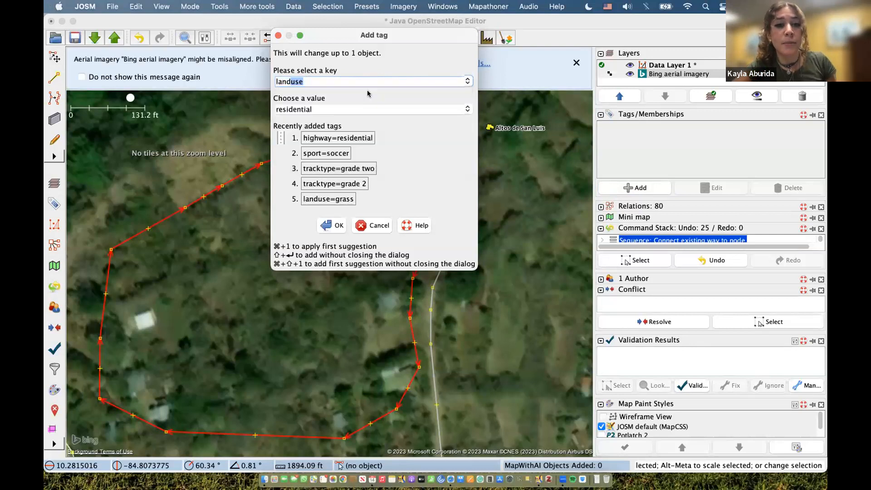
{"action": "left_click", "coordinate": [468, 109]}
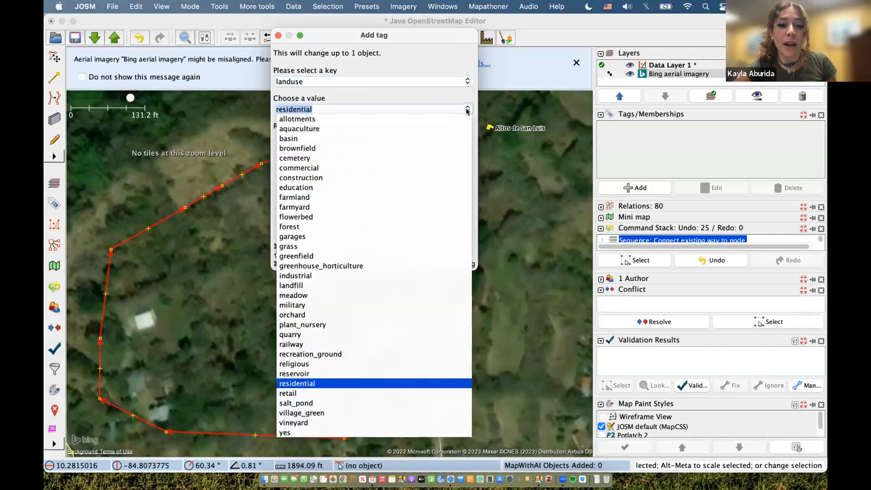
{"action": "left_click", "coordinate": [317, 384]}
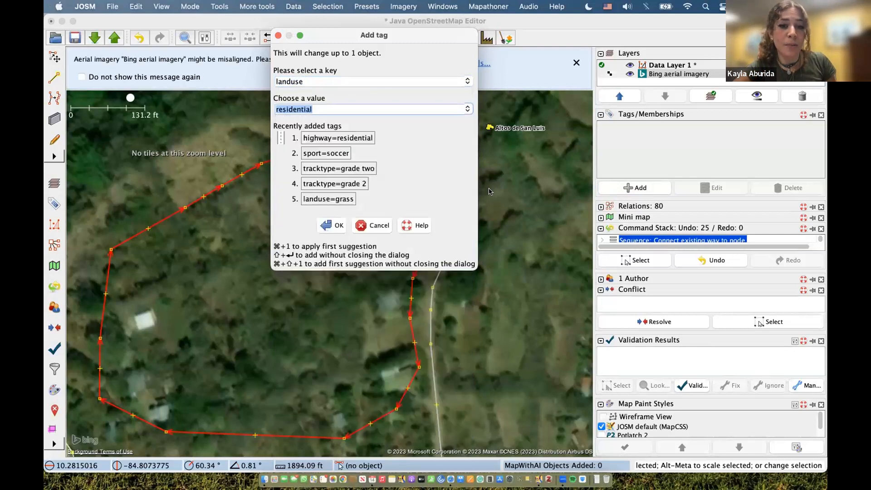
{"action": "left_click", "coordinate": [336, 225]}
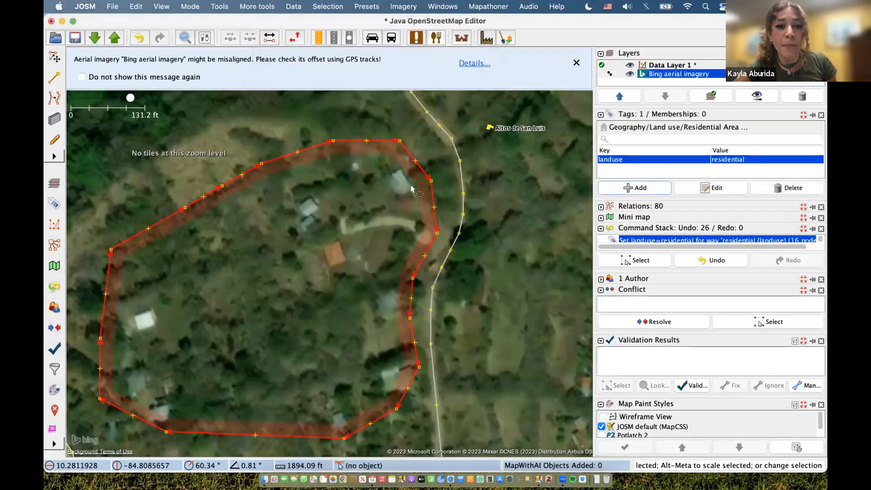
{"action": "scroll", "coordinate": [319, 195], "scroll_direction": "up", "scroll_amount": 2}
{"action": "scroll", "coordinate": [325, 195], "scroll_direction": "down", "scroll_amount": 2}
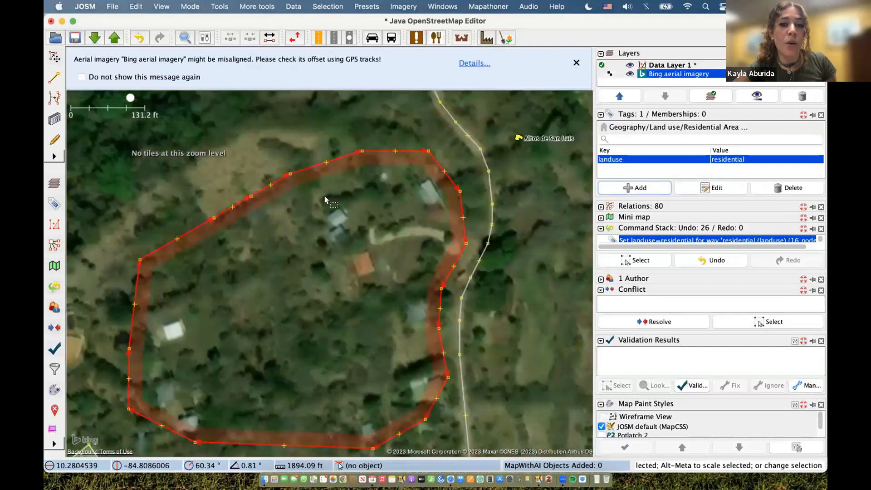
{"action": "scroll", "coordinate": [325, 195], "scroll_direction": "down", "scroll_amount": 2}
{"action": "scroll", "coordinate": [397, 227], "scroll_direction": "down", "scroll_amount": 2}
{"action": "left_click", "coordinate": [396, 228]}
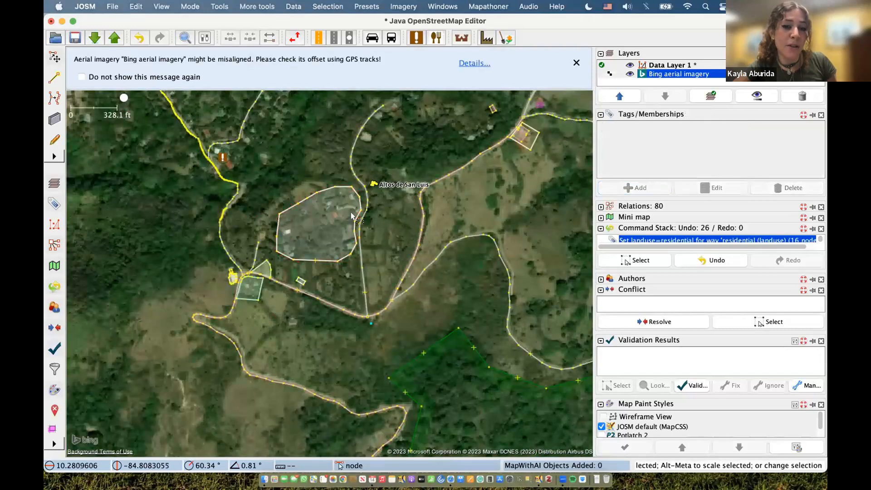
{"action": "left_click", "coordinate": [293, 210]}
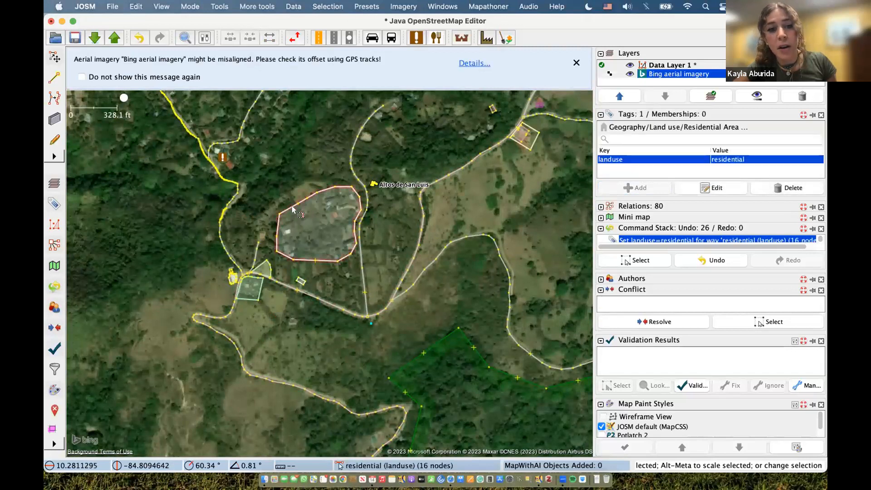
{"action": "left_click", "coordinate": [291, 209]}
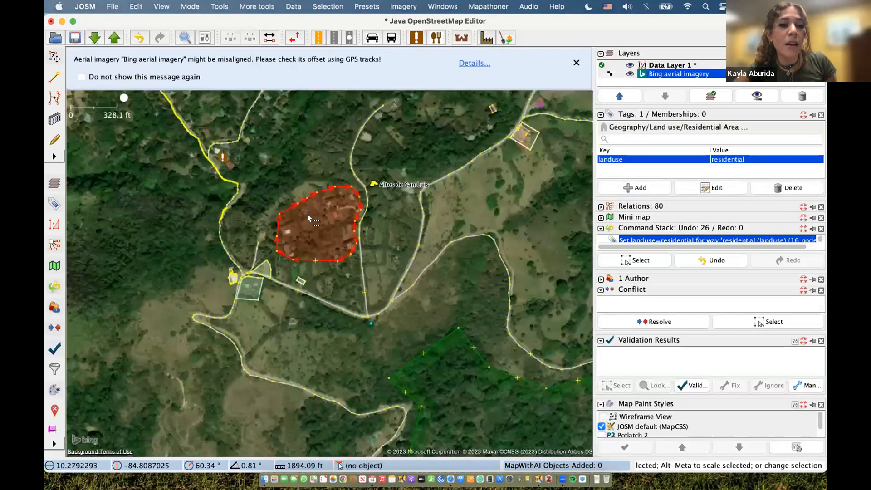
{"action": "scroll", "coordinate": [307, 214], "scroll_direction": "up", "scroll_amount": 2}
{"action": "scroll", "coordinate": [355, 211], "scroll_direction": "up", "scroll_amount": 3}
{"action": "scroll", "coordinate": [356, 211], "scroll_direction": "down", "scroll_amount": 2}
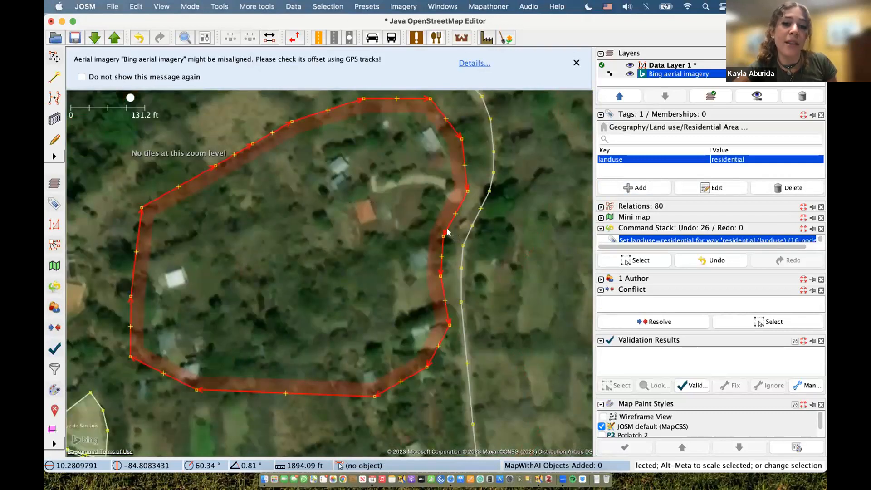
{"action": "left_click", "coordinate": [543, 222]}
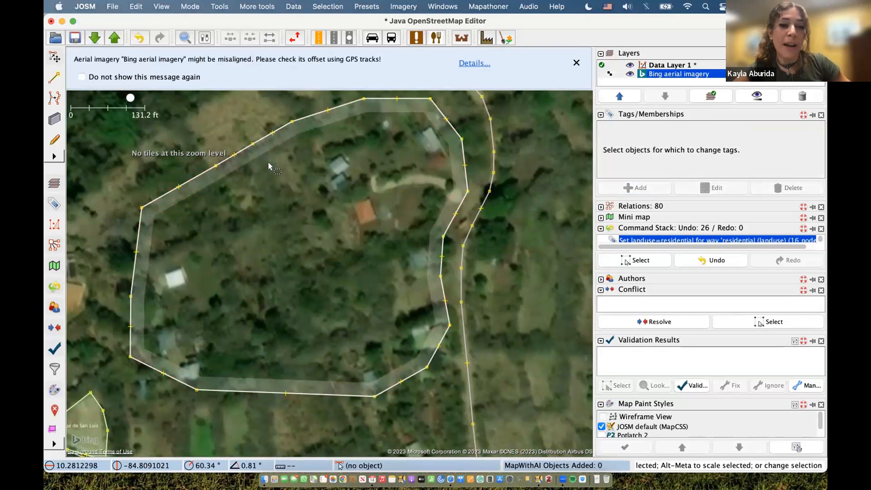
{"action": "key", "text": "ctrl+Left"}
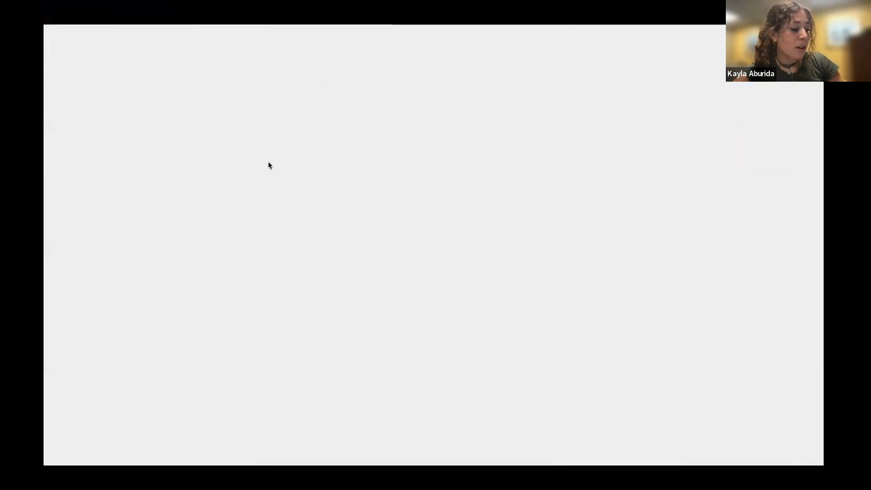
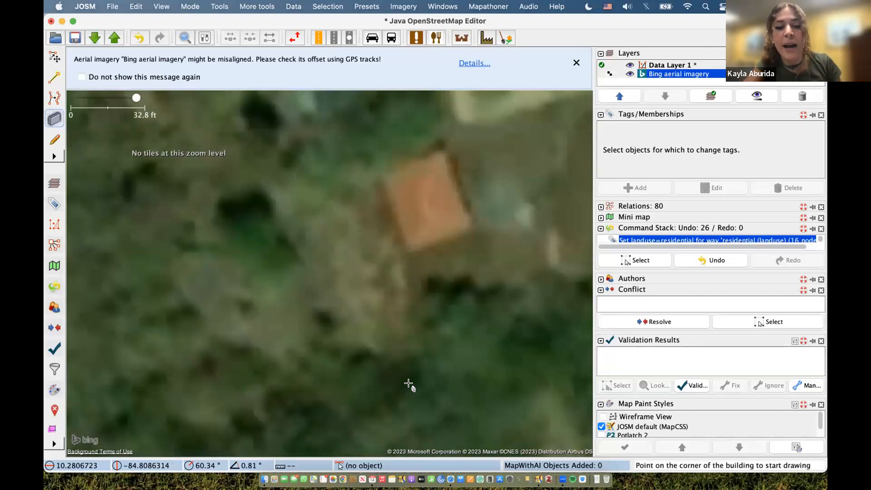
- Draw a 4-node rectangular building over the orange rooftop and select it to confirm building=yes
{"action": "left_click", "coordinate": [375, 168]}
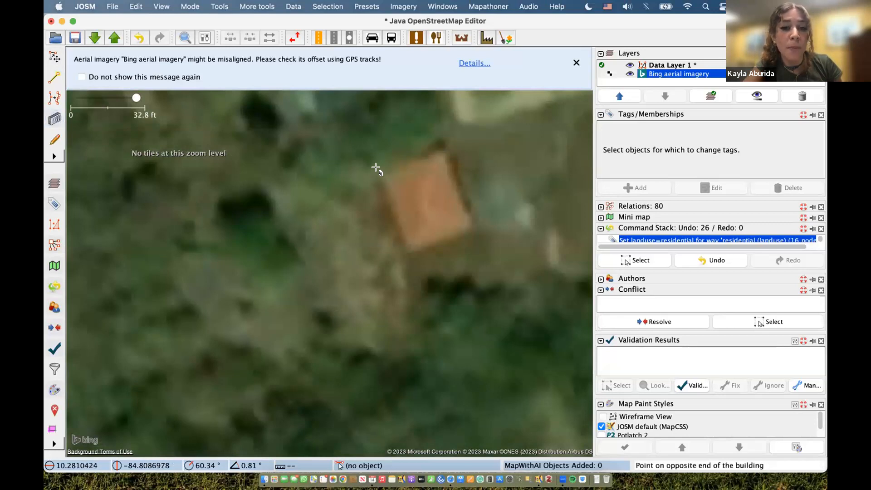
{"action": "left_click", "coordinate": [405, 250]}
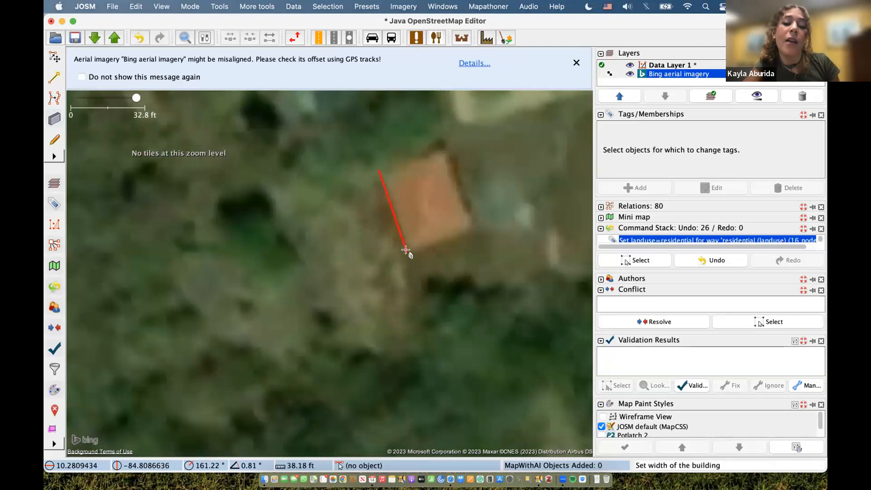
{"action": "left_click", "coordinate": [476, 229]}
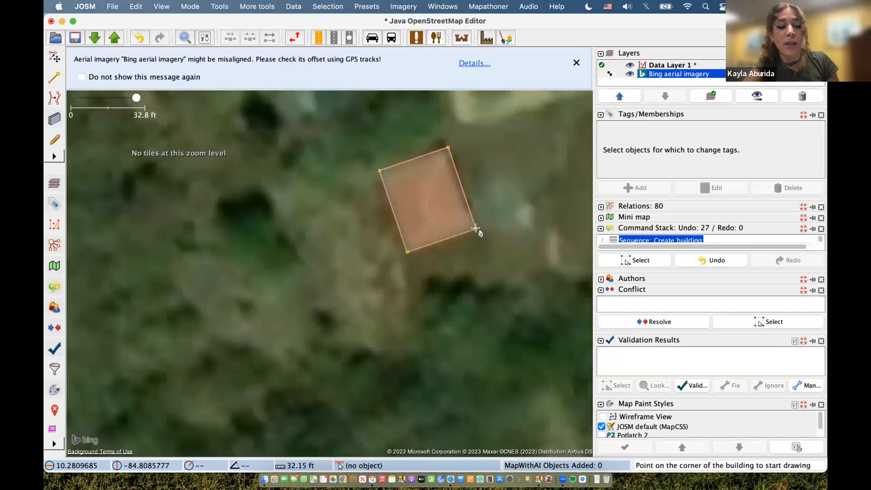
{"action": "key", "text": "s"}
{"action": "left_click", "coordinate": [467, 211]}
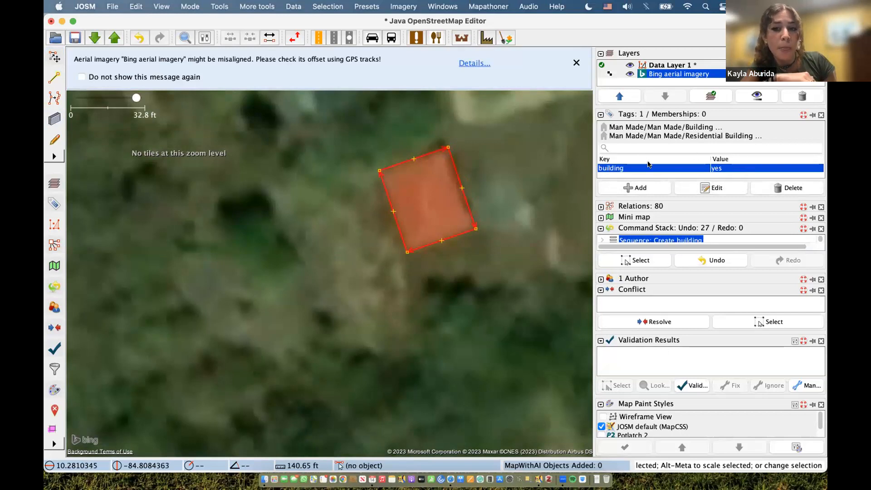
- Pan to the small white roof and trace its four corners as a closed outline
{"action": "scroll", "coordinate": [518, 170], "scroll_direction": "down", "scroll_amount": 2}
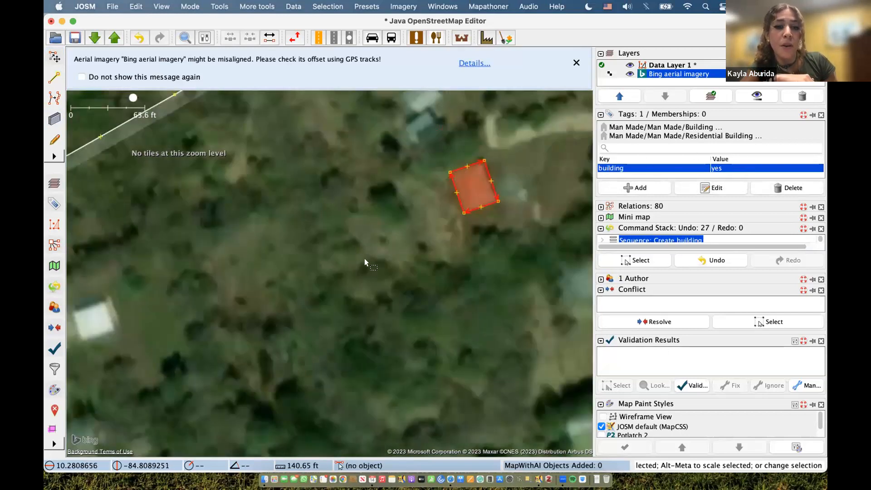
{"action": "left_click_drag", "start_coordinate": [198, 290], "coordinate": [364, 228]}
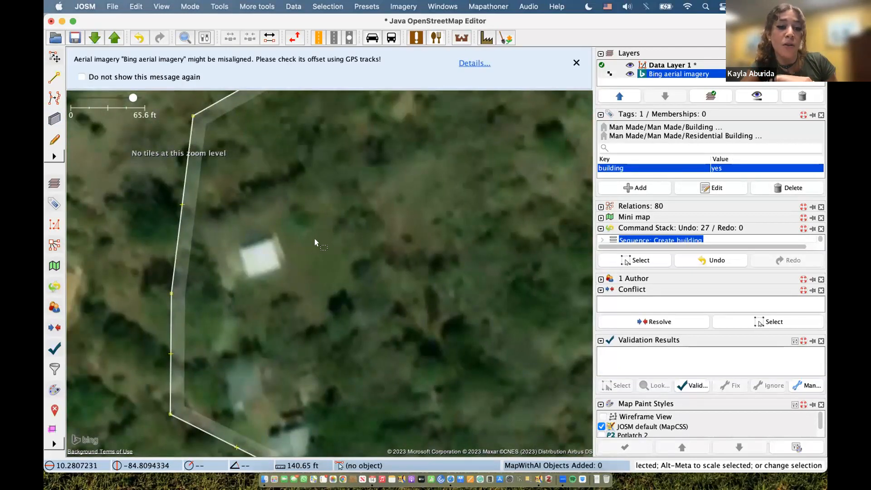
{"action": "key", "text": "a"}
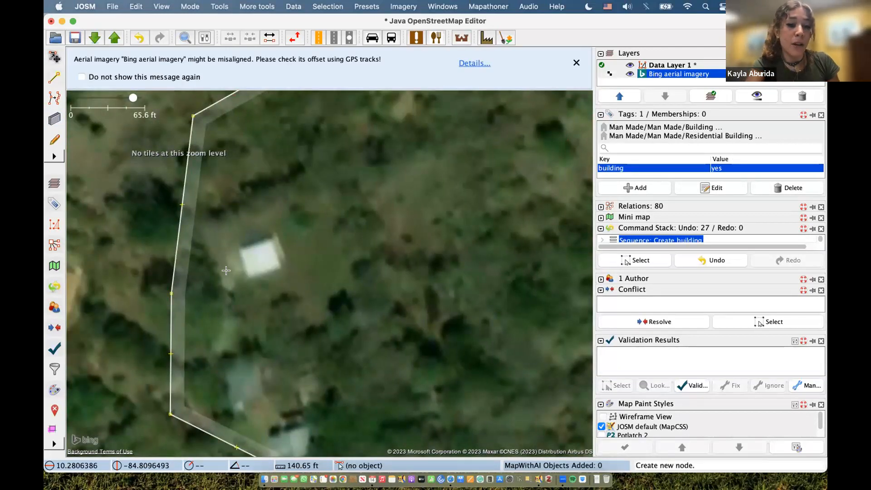
{"action": "left_click", "coordinate": [240, 248]}
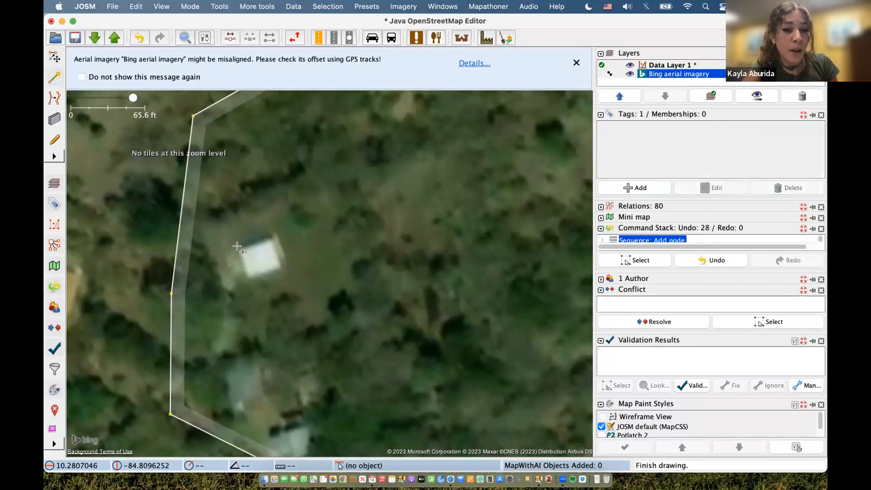
{"action": "left_click", "coordinate": [240, 277]}
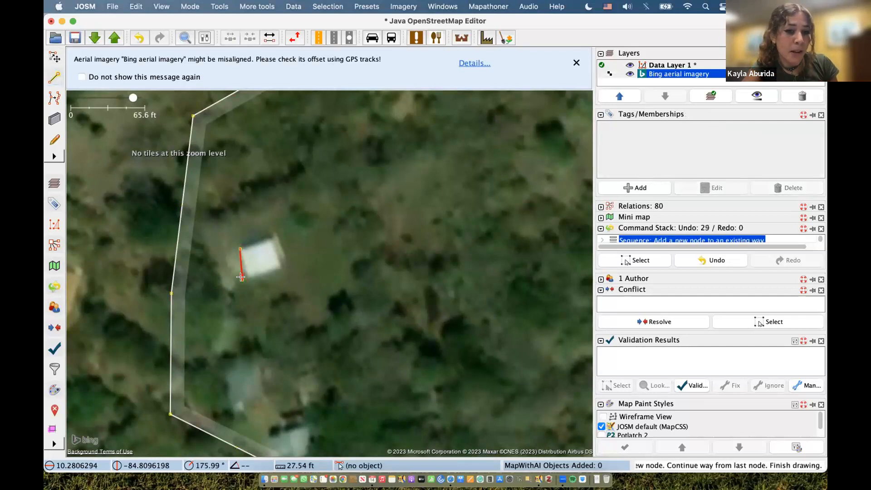
{"action": "left_click", "coordinate": [280, 266]}
{"action": "left_click", "coordinate": [271, 240]}
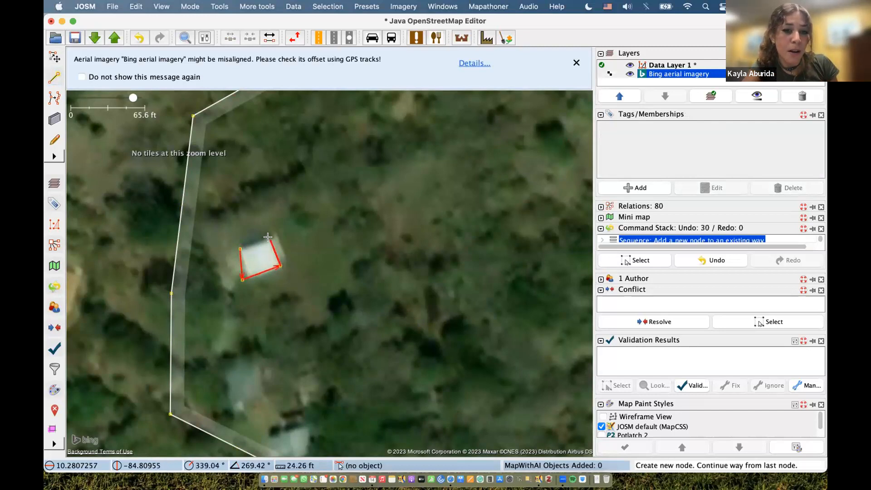
{"action": "left_click", "coordinate": [241, 248]}
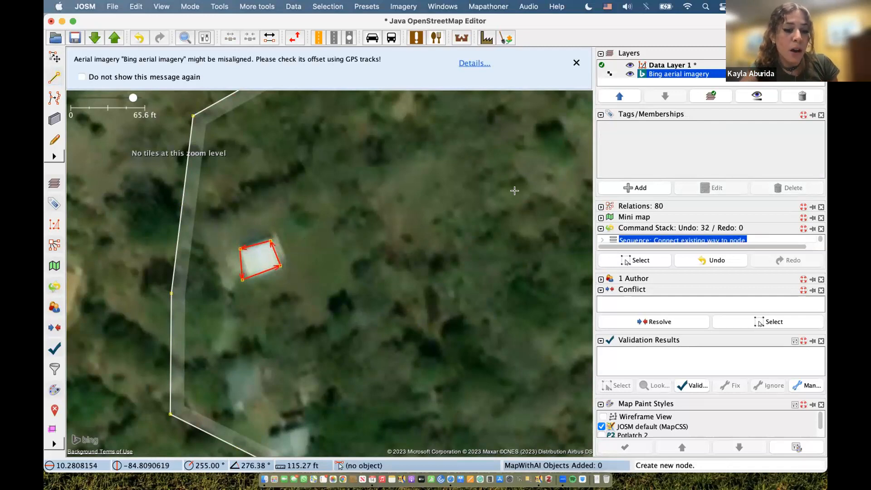
{"action": "key", "text": "s"}
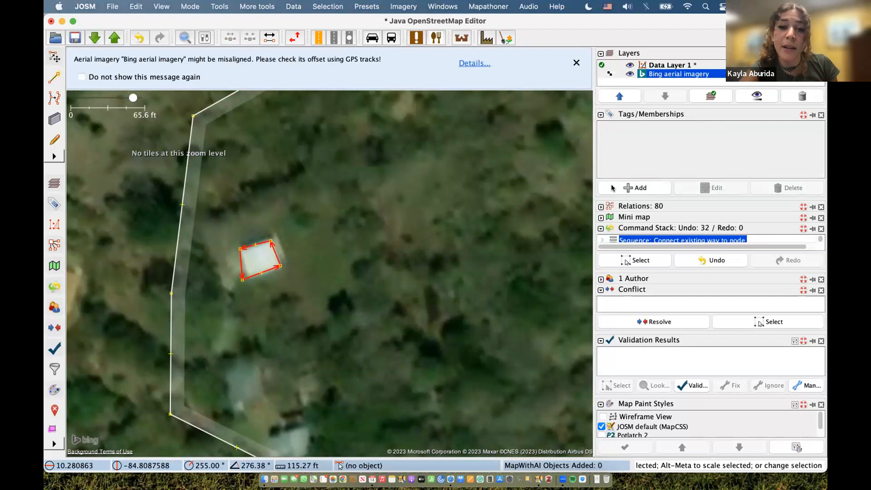
- Add the tag building=yes to the white-roofed outline, choosing yes from the value list
{"action": "left_click", "coordinate": [635, 187]}
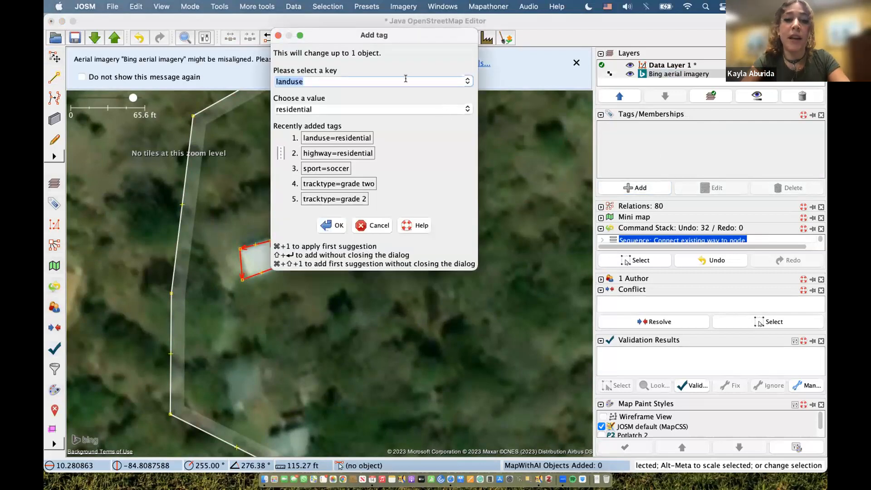
{"action": "type", "text": "building"}
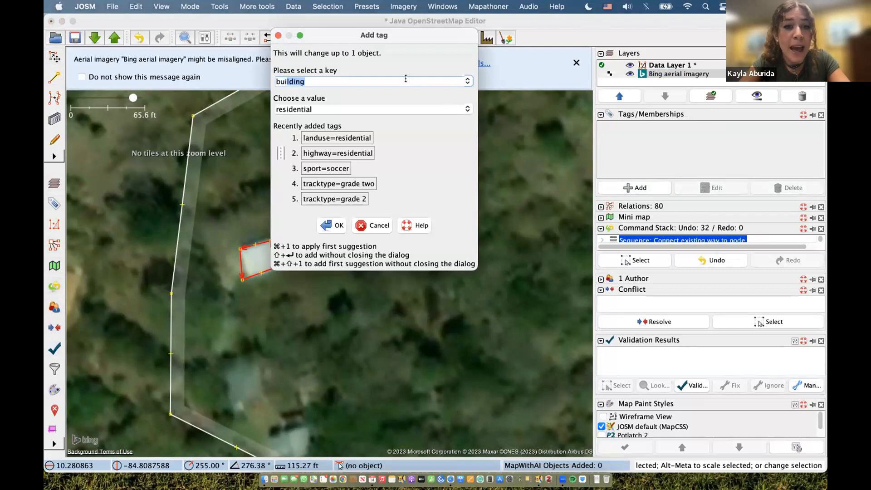
{"action": "key", "text": "Tab"}
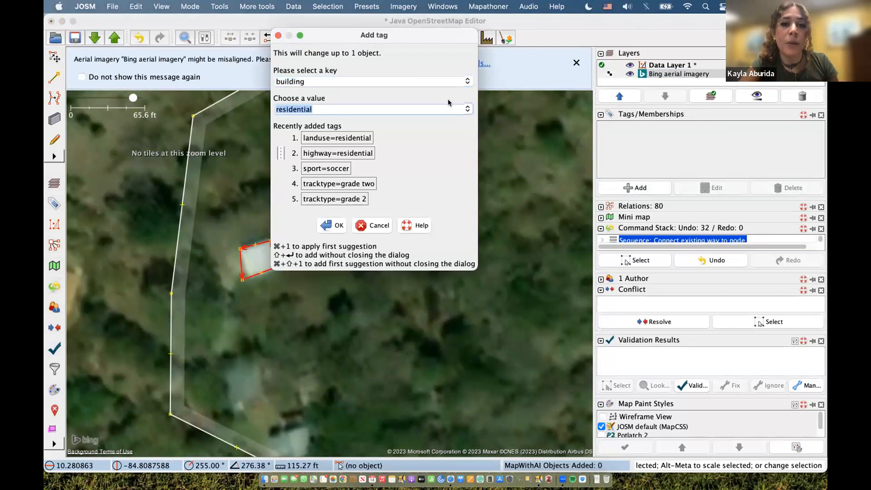
{"action": "left_click", "coordinate": [467, 109]}
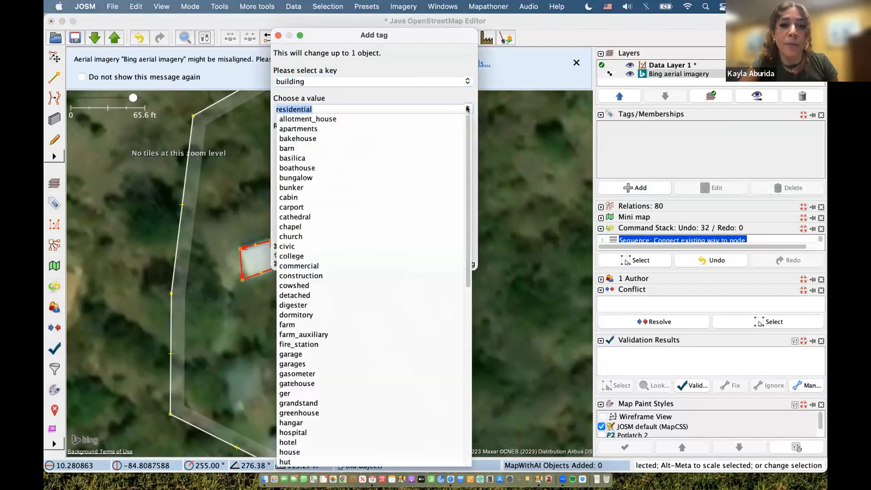
{"action": "scroll", "coordinate": [430, 266], "scroll_direction": "down", "scroll_amount": 12}
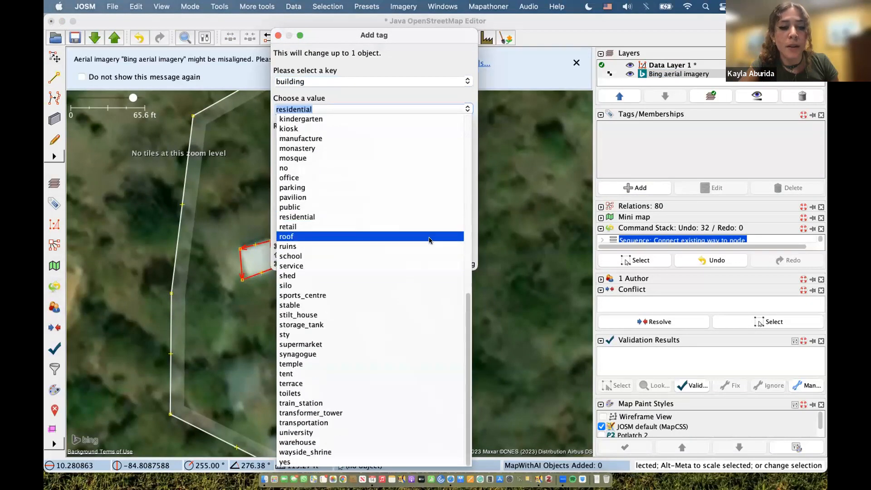
{"action": "left_click", "coordinate": [309, 465]}
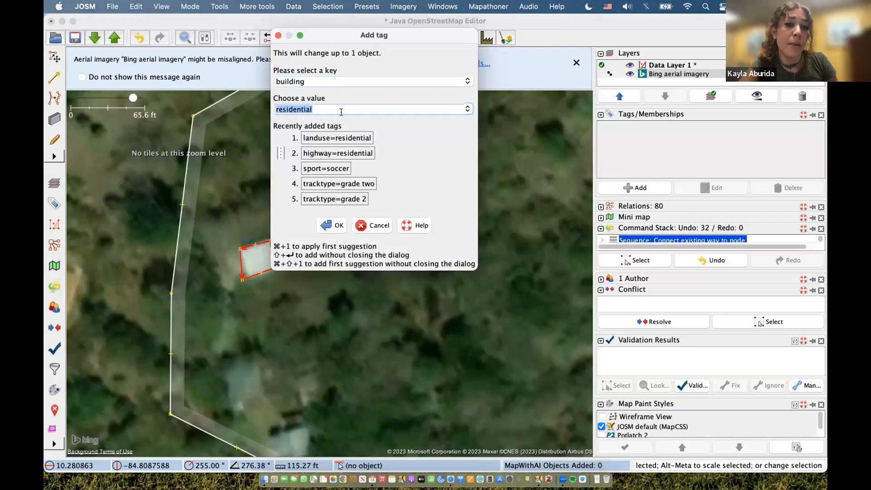
{"action": "left_click", "coordinate": [467, 109]}
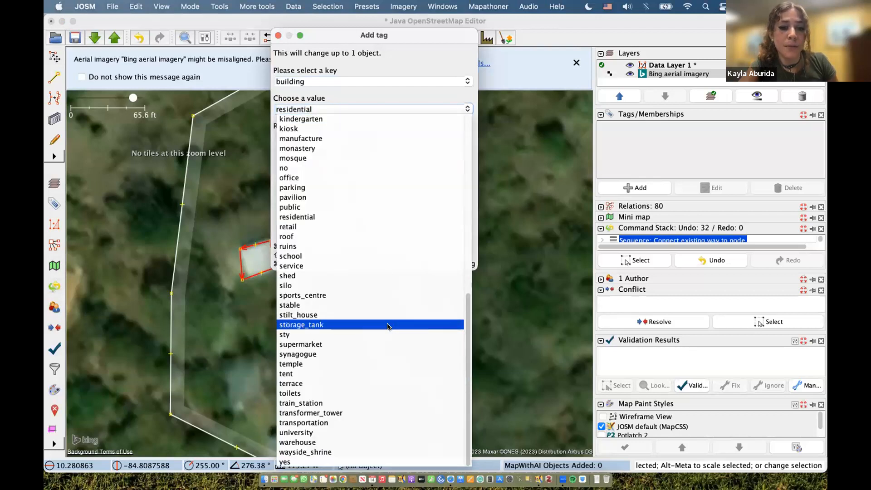
{"action": "left_click", "coordinate": [294, 465]}
{"action": "left_click", "coordinate": [327, 225]}
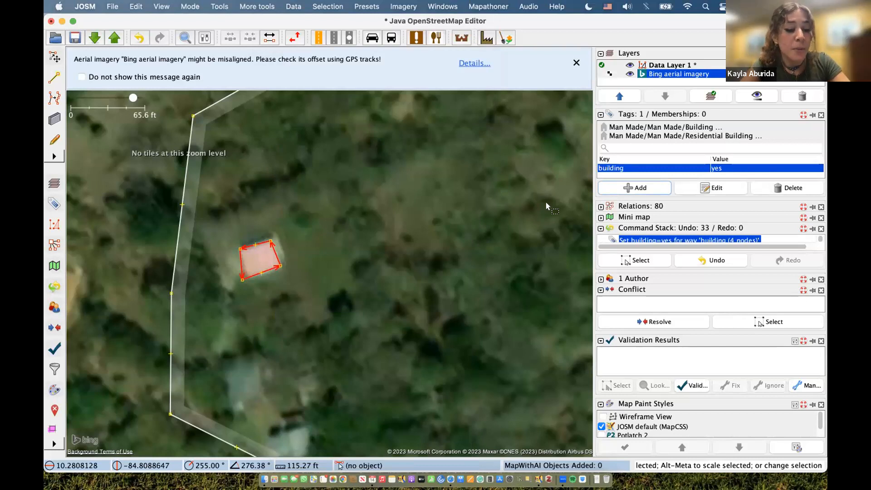
- Square the white-roofed outline's corners with Q
{"action": "key", "text": "q"}
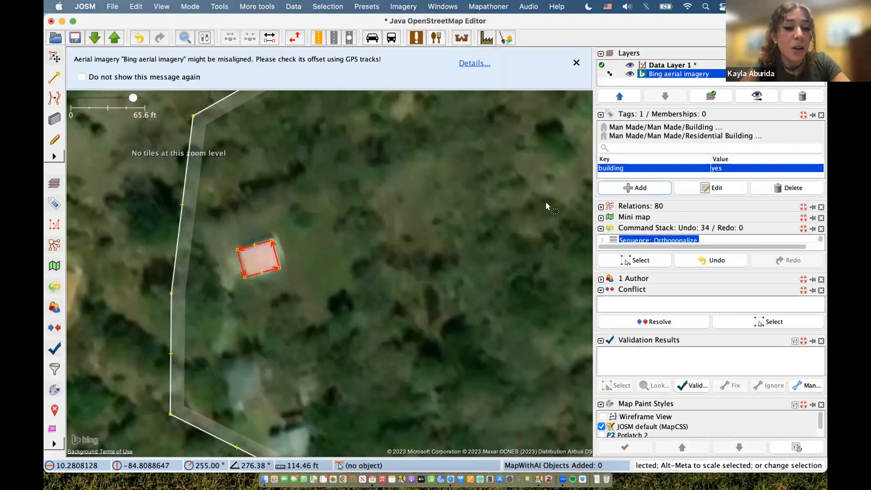
{"action": "scroll", "coordinate": [546, 202], "scroll_direction": "down", "scroll_amount": 1}
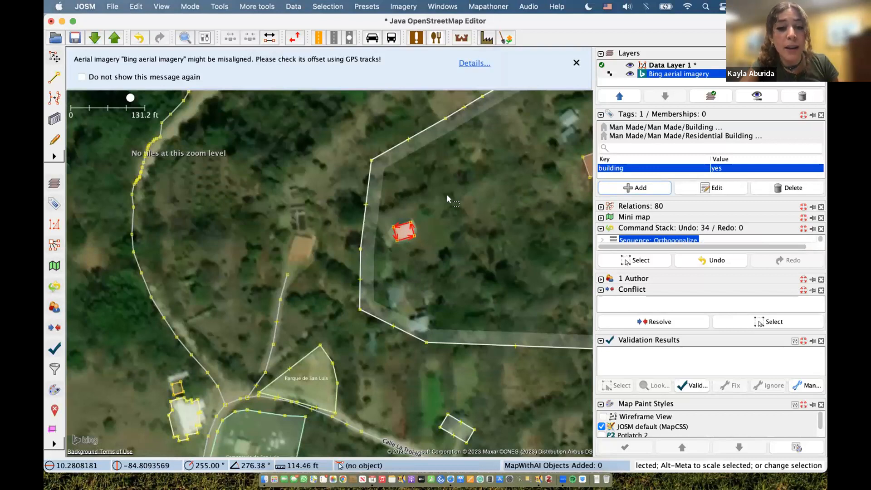
{"action": "scroll", "coordinate": [447, 195], "scroll_direction": "up", "scroll_amount": 1}
{"action": "key", "text": "super+z"}
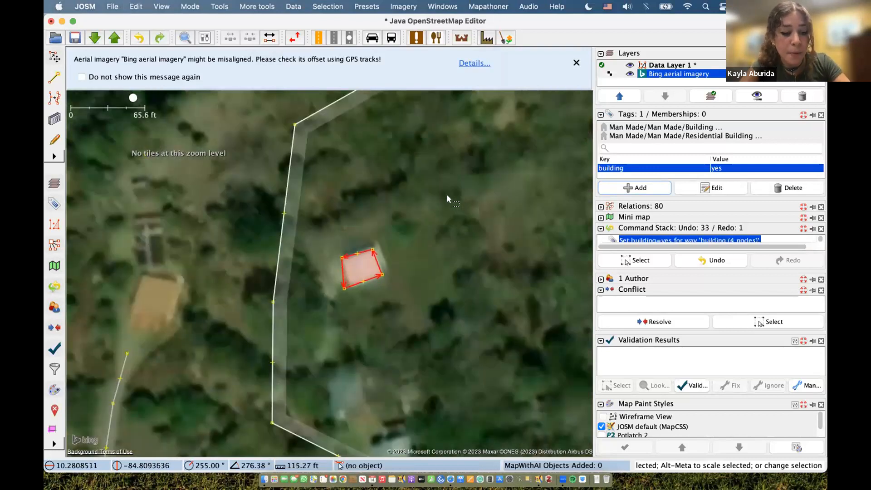
{"action": "key", "text": "q"}
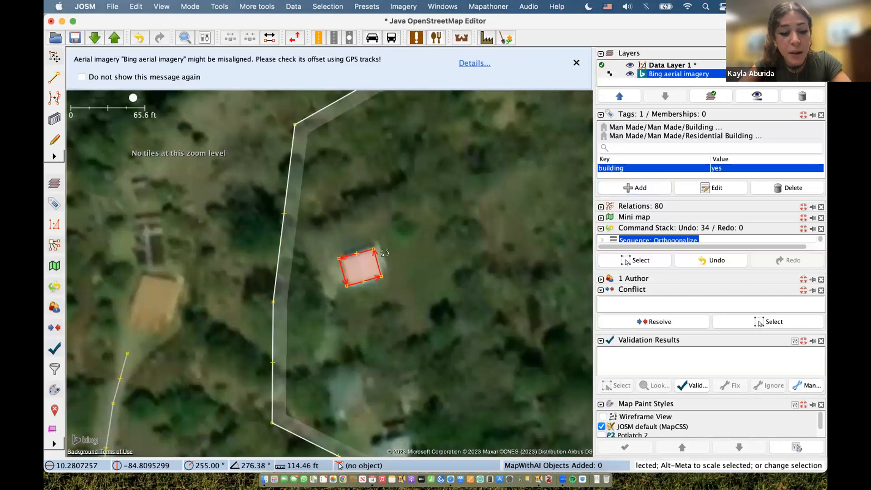
- Rotate and enlarge the outline so it sits squarely over the white roof, then deselect it
{"action": "left_click_drag", "start_coordinate": [384, 253], "coordinate": [284, 284]}
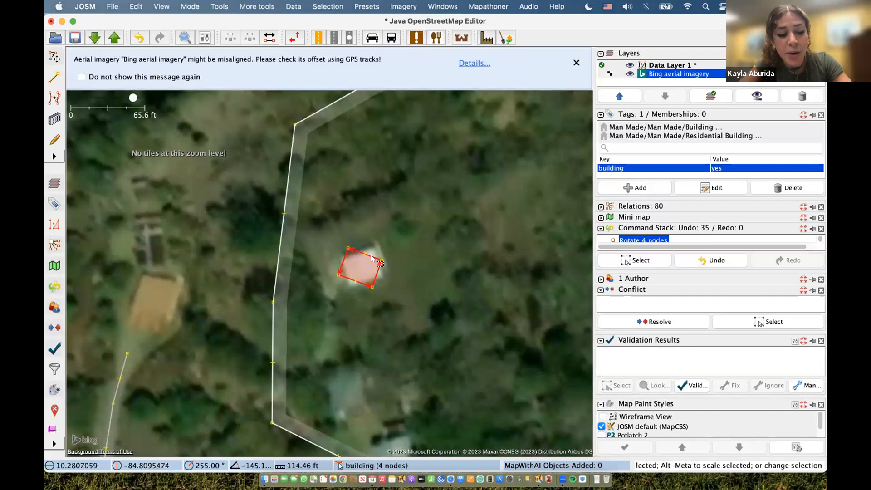
{"action": "left_click_drag", "start_coordinate": [380, 263], "coordinate": [372, 253]}
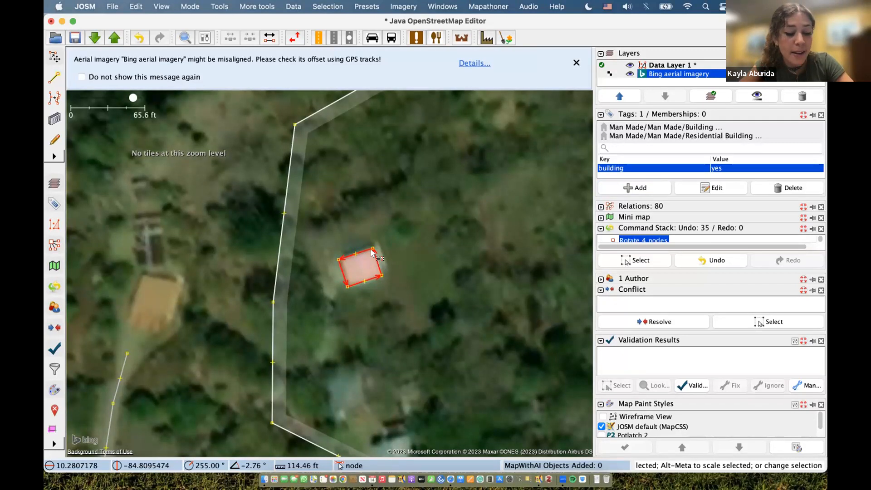
{"action": "mouse_move", "coordinate": [373, 252]}
{"action": "left_mouse_down"}
{"action": "mouse_move", "coordinate": [438, 194]}
{"action": "mouse_move", "coordinate": [371, 252]}
{"action": "left_mouse_up"}
{"action": "left_click", "coordinate": [439, 259]}
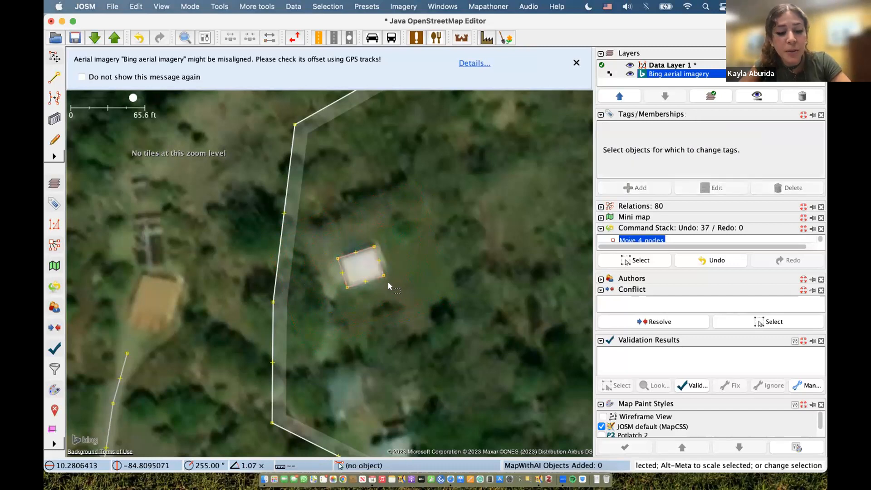
- Draw a new rectangular building starting from the first house's corner
{"action": "left_click", "coordinate": [381, 273]}
{"action": "key", "text": "b"}
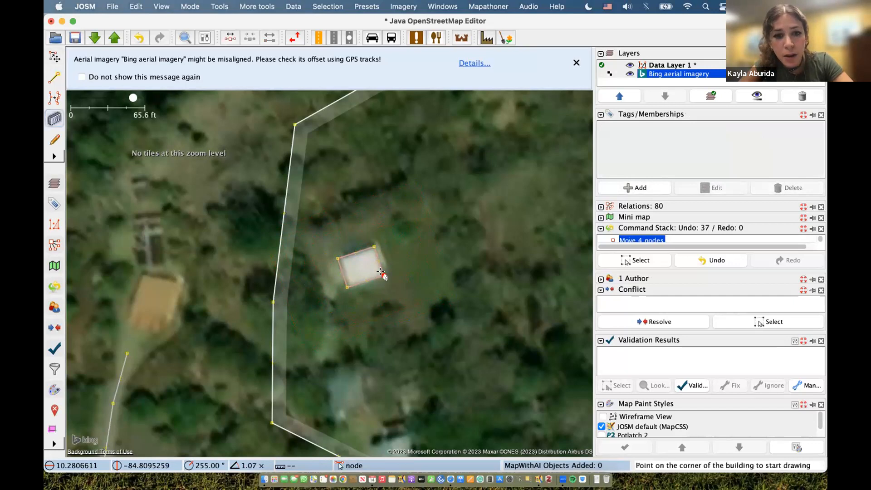
{"action": "left_click", "coordinate": [384, 275]}
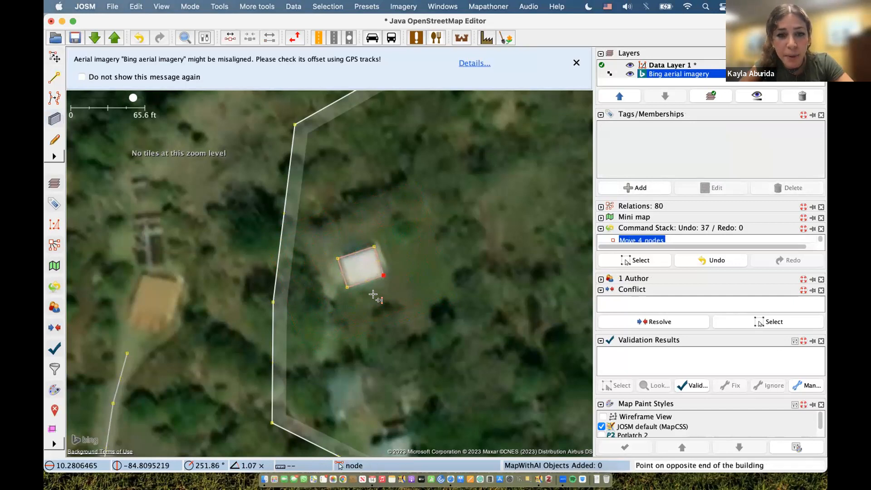
{"action": "left_click", "coordinate": [369, 311]}
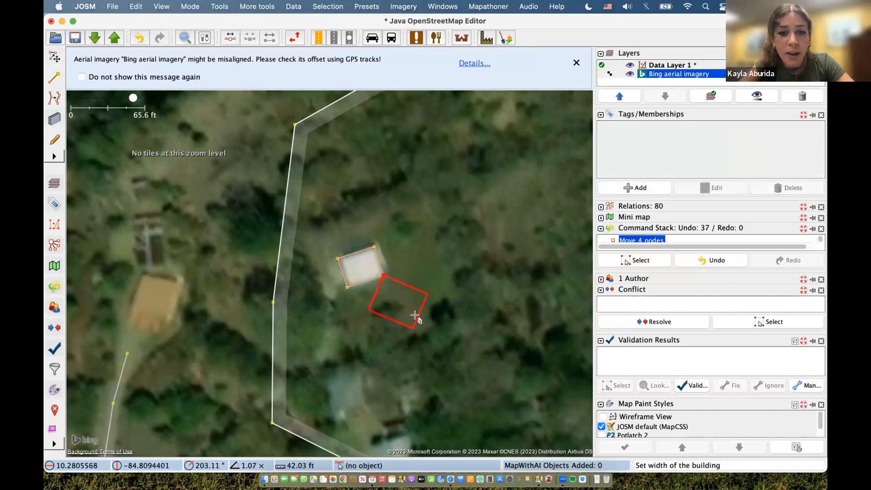
{"action": "left_click", "coordinate": [415, 315]}
{"action": "key", "text": "s"}
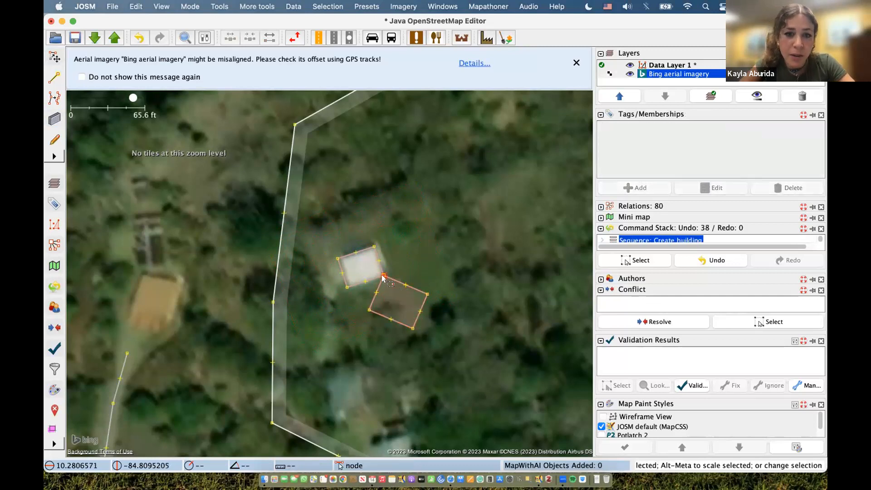
- Undo an accidental corner move, then unglue the corner shared by both buildings with G
{"action": "left_click_drag", "start_coordinate": [384, 275], "coordinate": [405, 287]}
{"action": "key", "text": "super+z"}
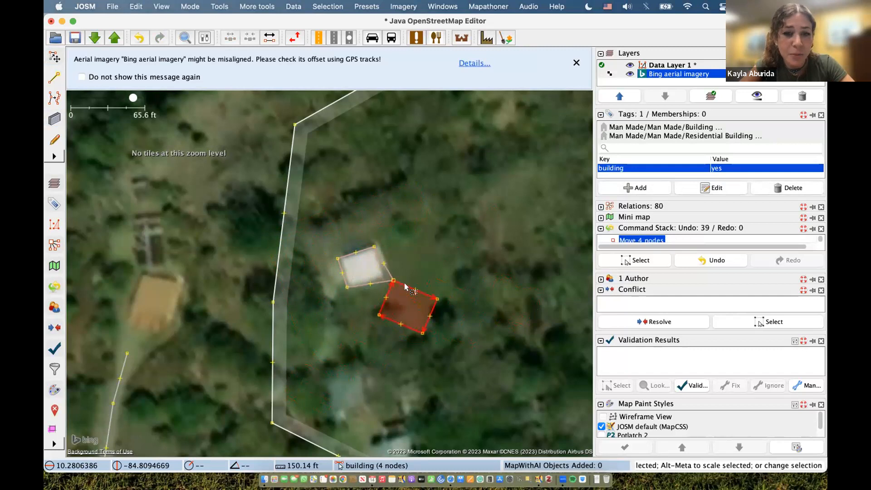
{"action": "key", "text": "super+z"}
{"action": "left_click", "coordinate": [421, 246]}
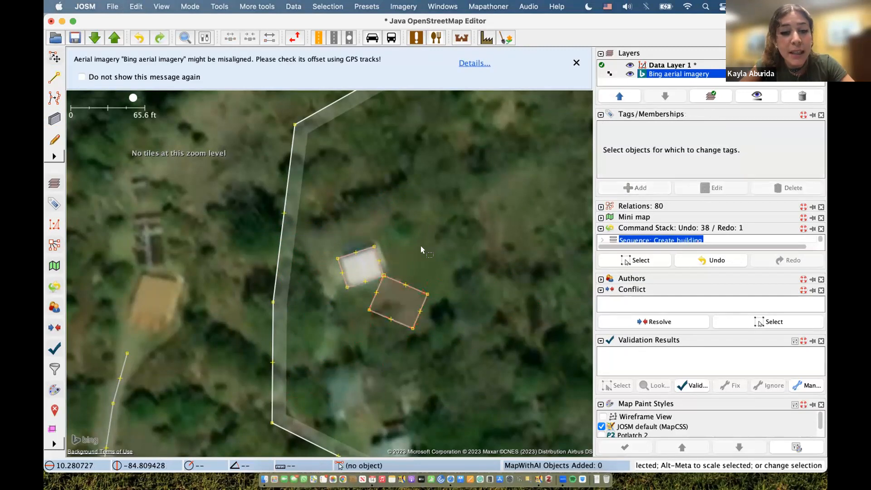
{"action": "left_click", "coordinate": [385, 275]}
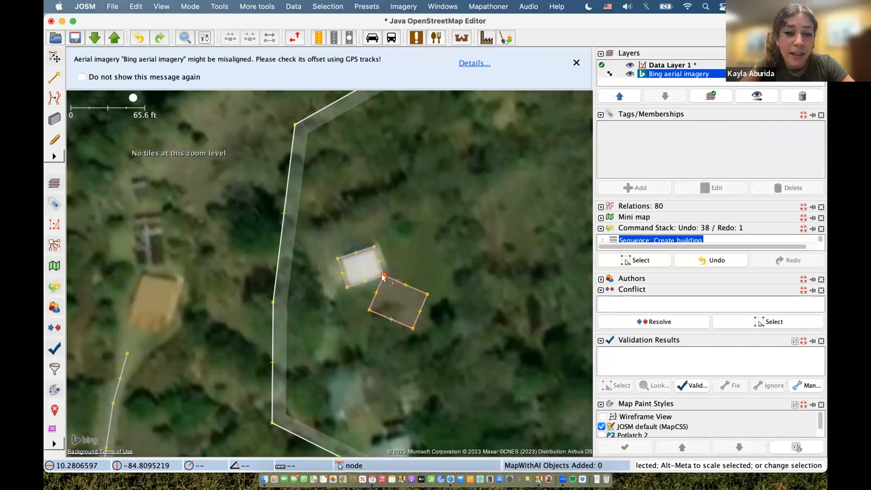
{"action": "left_click", "coordinate": [431, 252]}
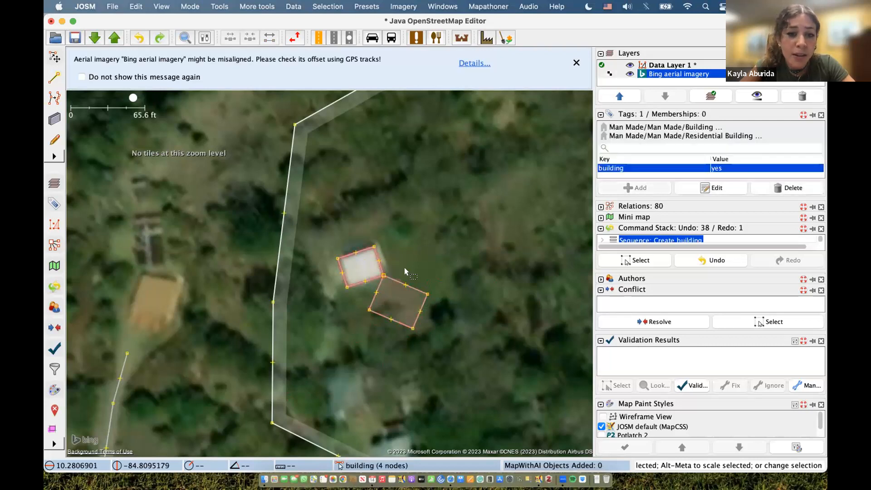
{"action": "left_click", "coordinate": [383, 275]}
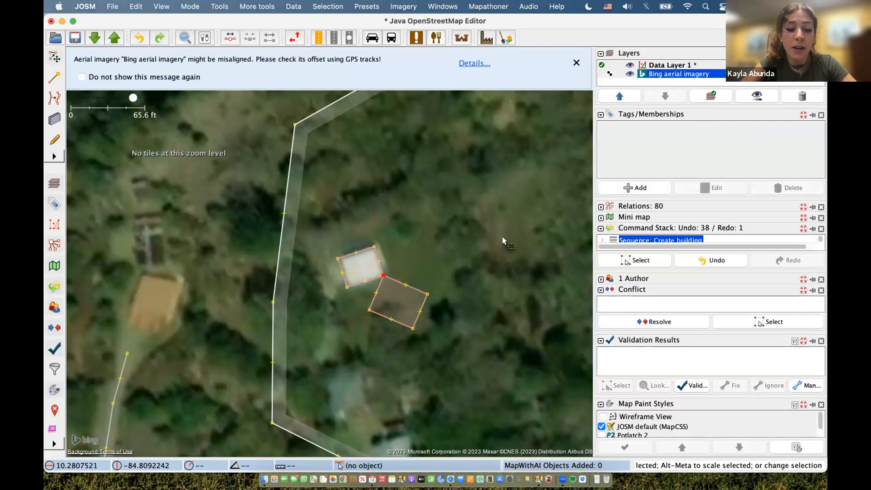
{"action": "key", "text": "g"}
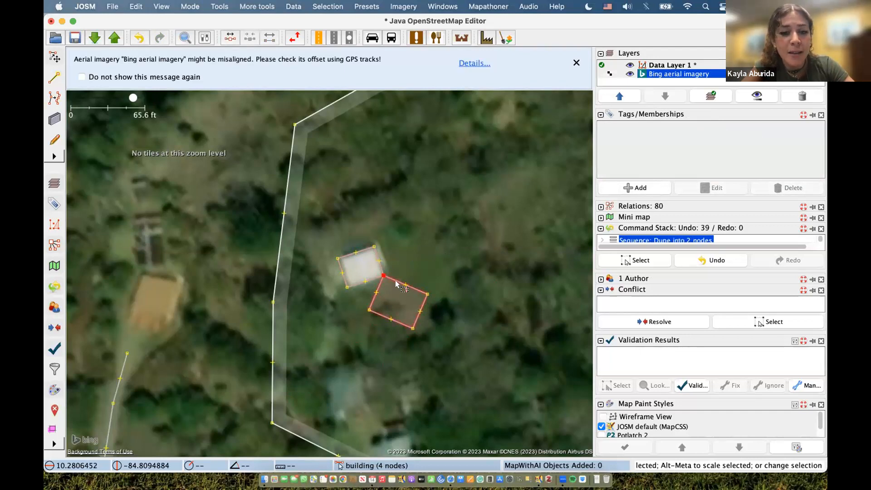
- Move and rotate the new building onto the pale roof south of the first house
{"action": "left_click_drag", "start_coordinate": [394, 279], "coordinate": [366, 354]}
{"action": "left_click_drag", "start_coordinate": [353, 368], "coordinate": [369, 367]}
{"action": "left_click", "coordinate": [407, 358]}
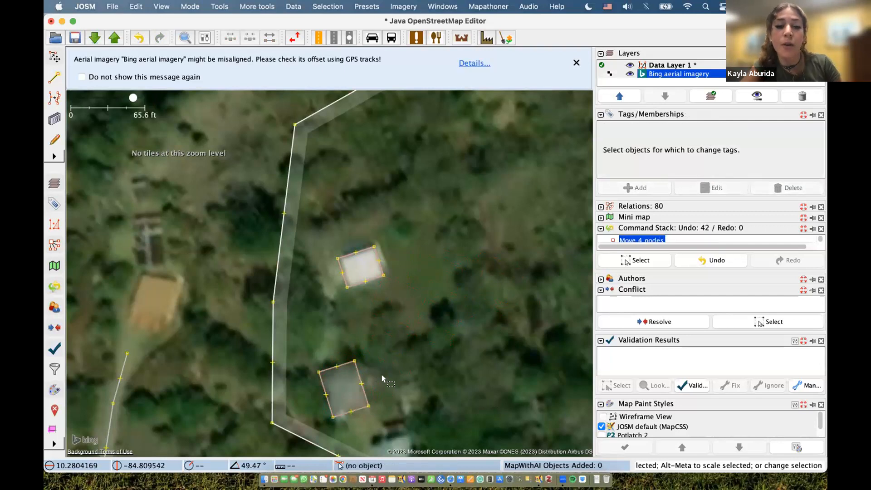
{"action": "left_click_drag", "start_coordinate": [480, 323], "coordinate": [273, 425]}
{"action": "left_click_drag", "start_coordinate": [393, 298], "coordinate": [281, 407]}
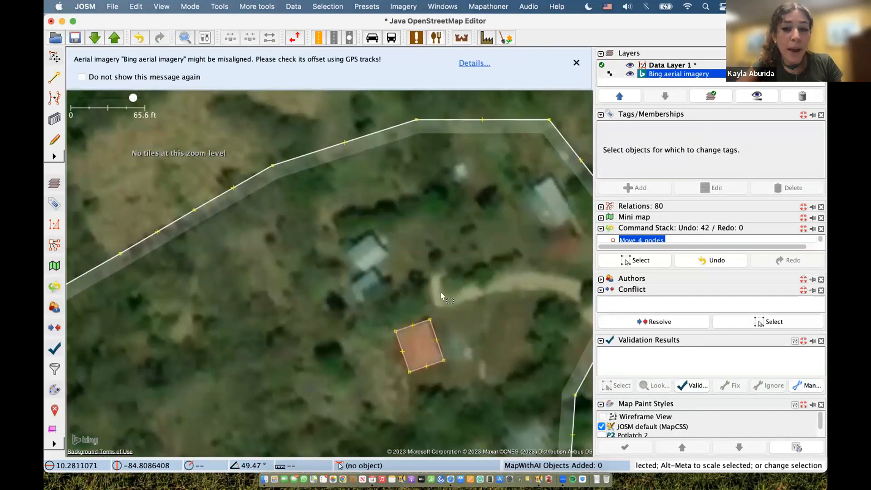
- Zoom out to review the three outlines in the residential area, then zoom in on an unmapped roof
{"action": "left_click_drag", "start_coordinate": [242, 328], "coordinate": [271, 264]}
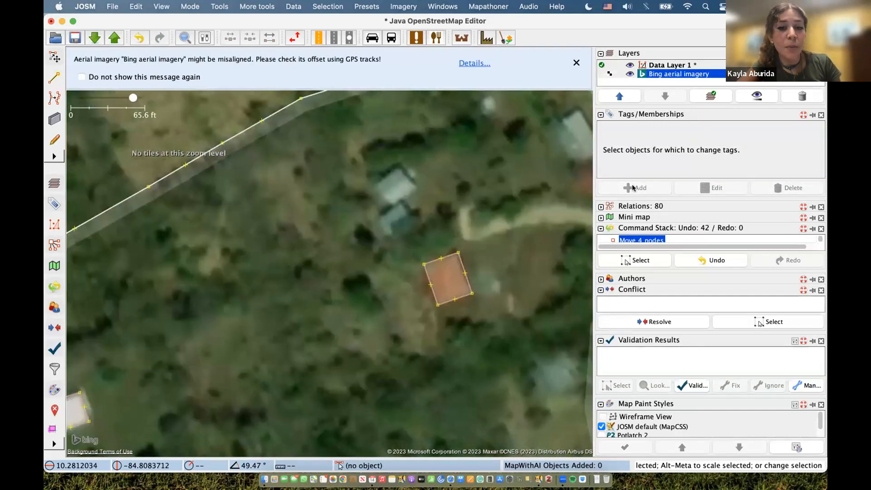
{"action": "left_click_drag", "start_coordinate": [313, 248], "coordinate": [370, 205]}
{"action": "left_click_drag", "start_coordinate": [290, 278], "coordinate": [248, 182]}
{"action": "scroll", "coordinate": [472, 287], "scroll_direction": "up", "scroll_amount": 2}
{"action": "scroll", "coordinate": [464, 281], "scroll_direction": "down", "scroll_amount": 4}
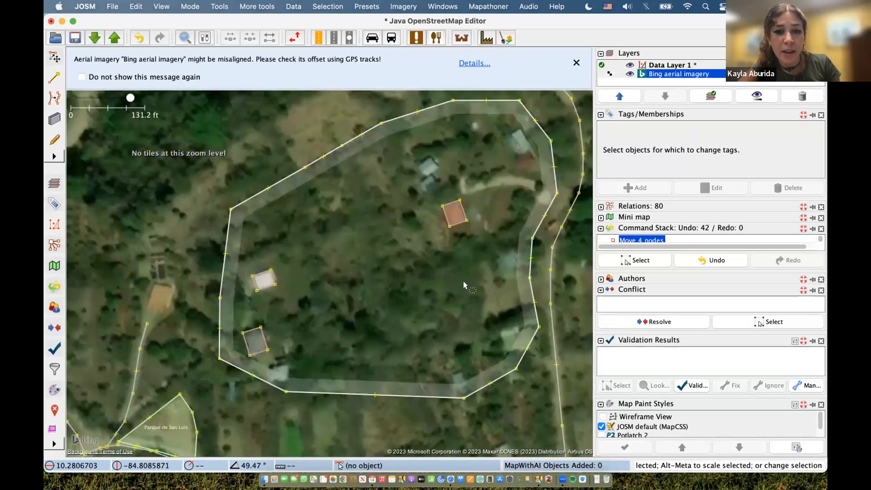
{"action": "scroll", "coordinate": [464, 281], "scroll_direction": "down", "scroll_amount": 4}
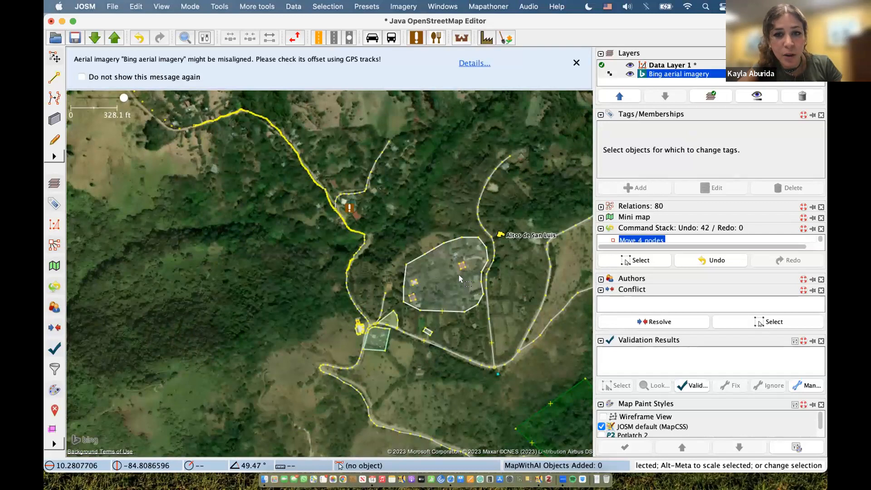
{"action": "scroll", "coordinate": [459, 274], "scroll_direction": "up", "scroll_amount": 2}
{"action": "scroll", "coordinate": [458, 274], "scroll_direction": "up", "scroll_amount": 2}
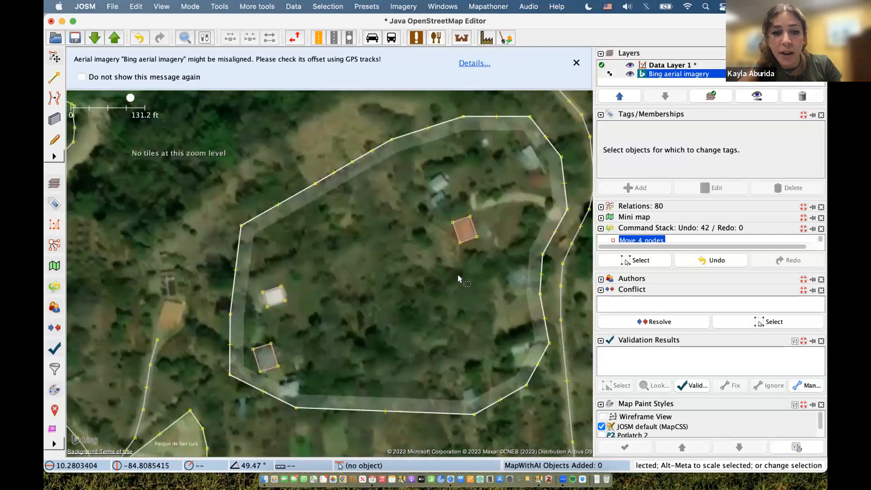
{"action": "scroll", "coordinate": [377, 284], "scroll_direction": "up", "scroll_amount": 1}
{"action": "scroll", "coordinate": [387, 280], "scroll_direction": "down", "scroll_amount": 1}
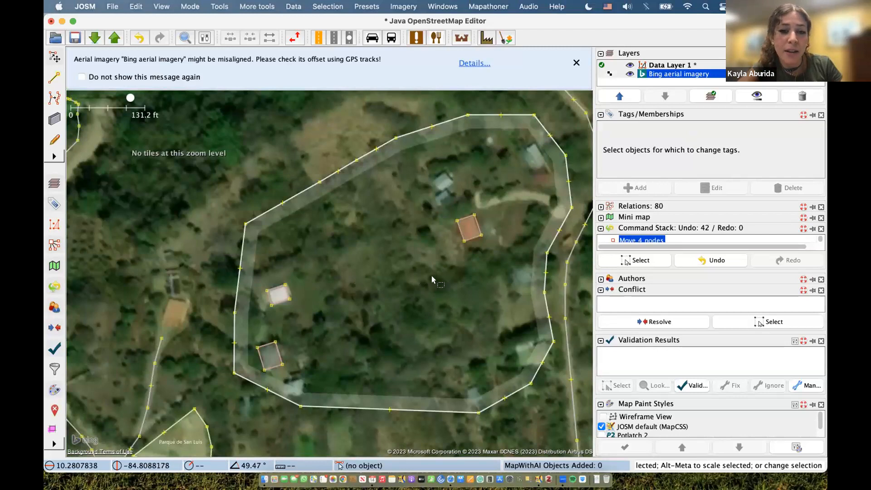
{"action": "left_click_drag", "start_coordinate": [387, 290], "coordinate": [380, 302]}
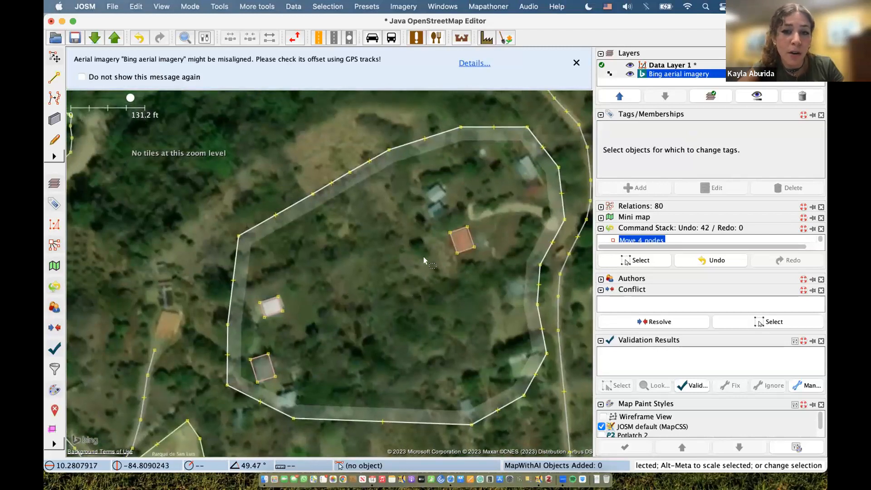
{"action": "scroll", "coordinate": [528, 168], "scroll_direction": "up", "scroll_amount": 2}
{"action": "left_click_drag", "start_coordinate": [524, 180], "coordinate": [511, 245]}
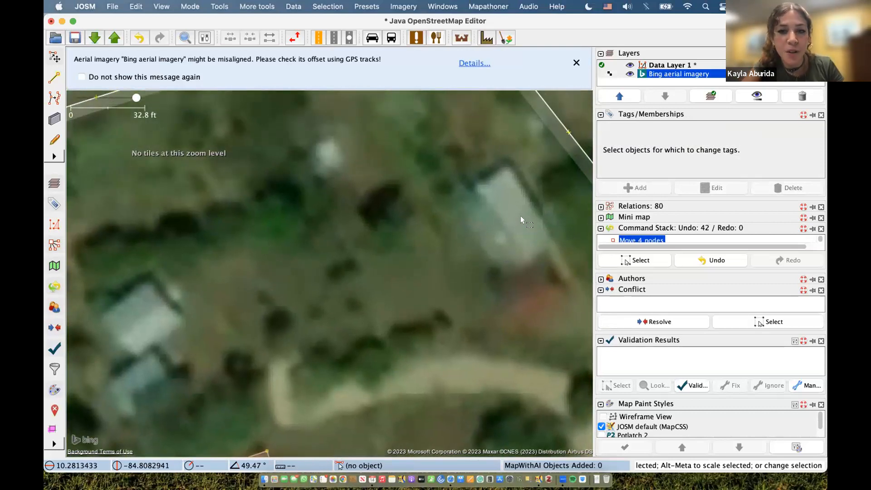
- Draw a narrow rectangular building over the unmapped roof and select it to check building=yes
{"action": "key", "text": "b"}
{"action": "left_click", "coordinate": [505, 167]}
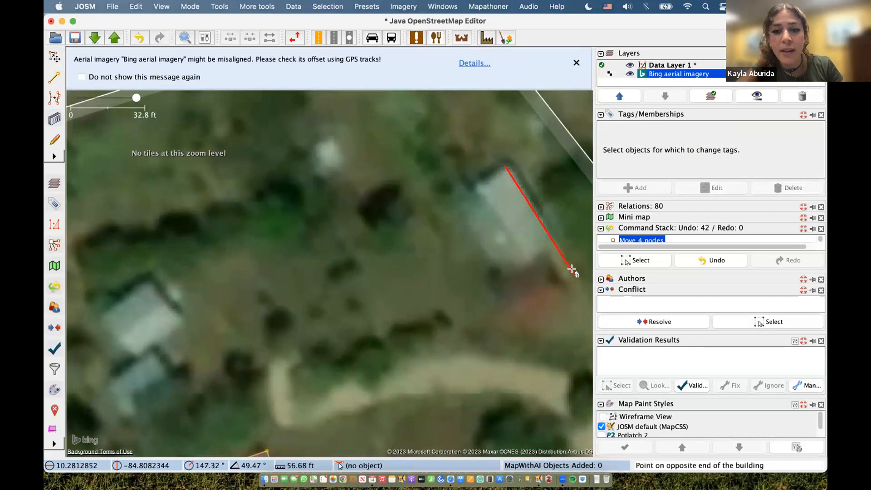
{"action": "left_click", "coordinate": [548, 227]}
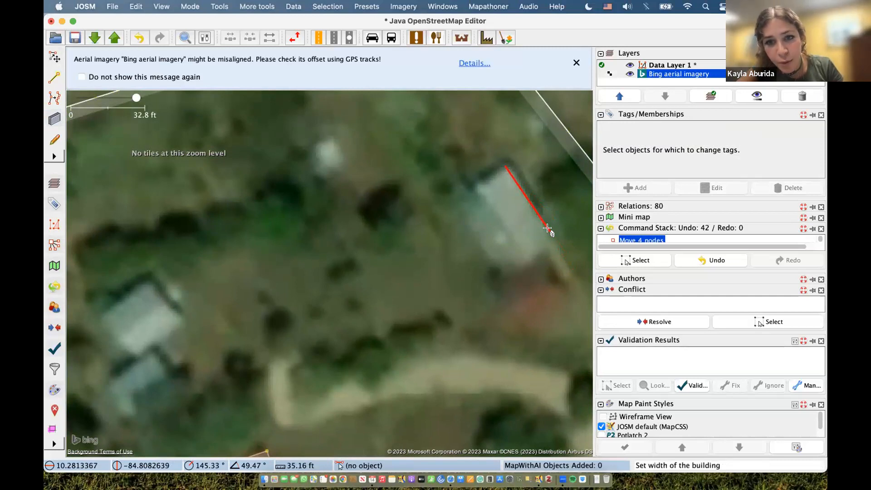
{"action": "left_click", "coordinate": [525, 251]}
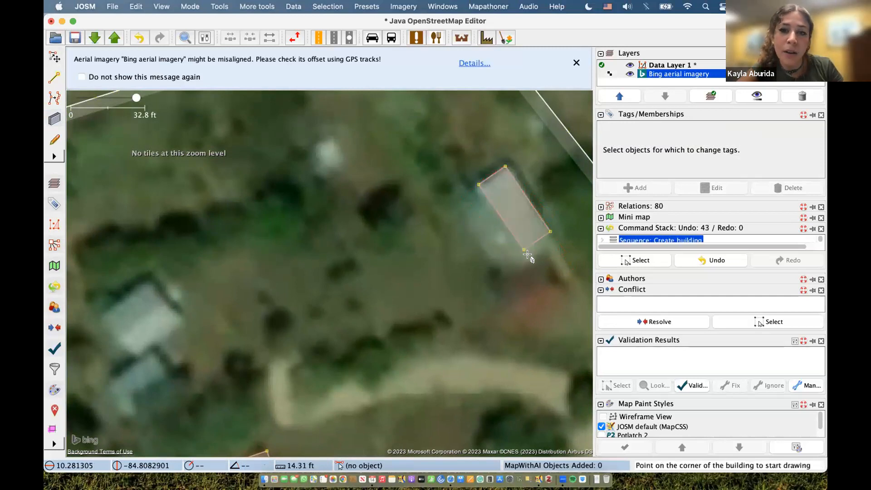
{"action": "key", "text": "s"}
{"action": "left_click", "coordinate": [508, 235]}
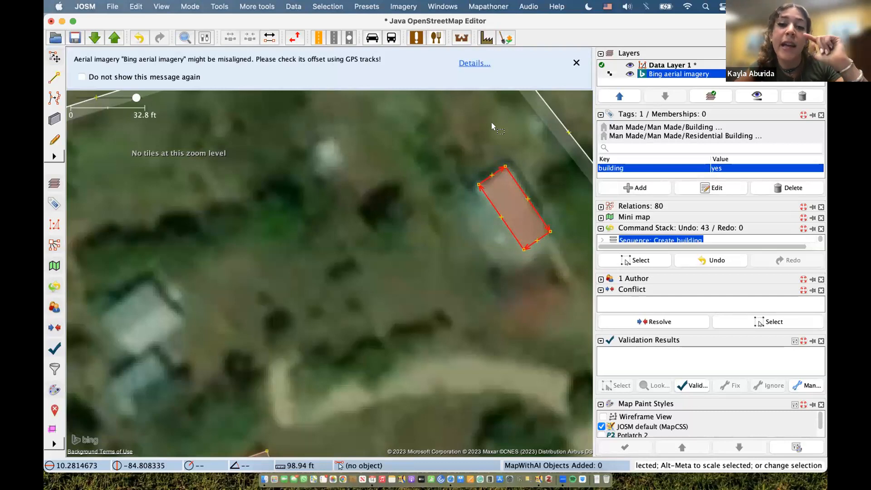
- Draw a large square building to the left, then undo it
{"action": "key", "text": "b"}
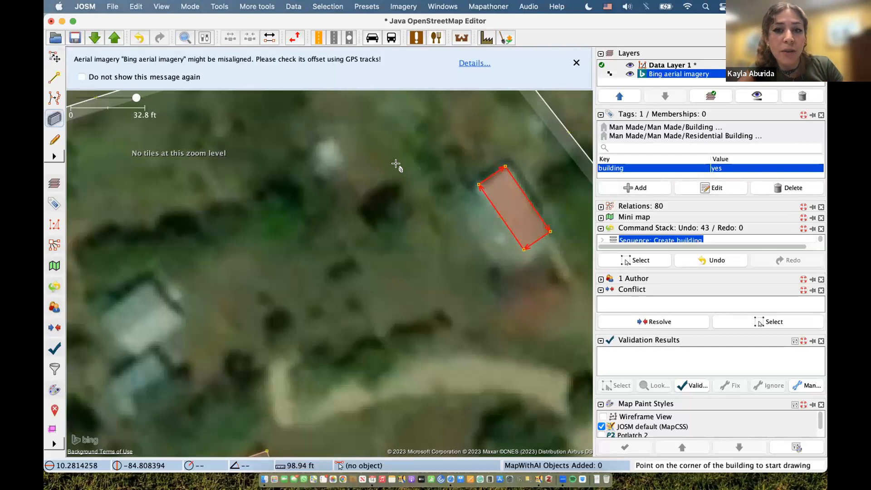
{"action": "left_click", "coordinate": [242, 195]}
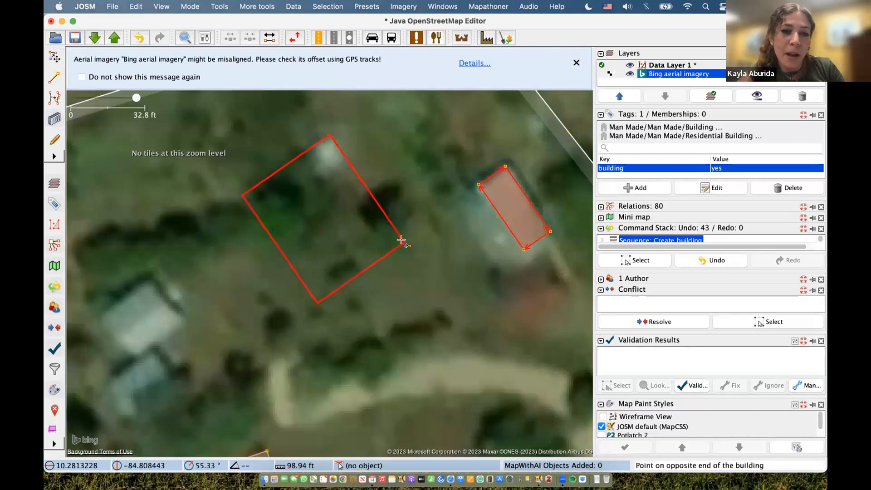
{"action": "left_click", "coordinate": [404, 242]}
{"action": "key", "text": "super+z"}
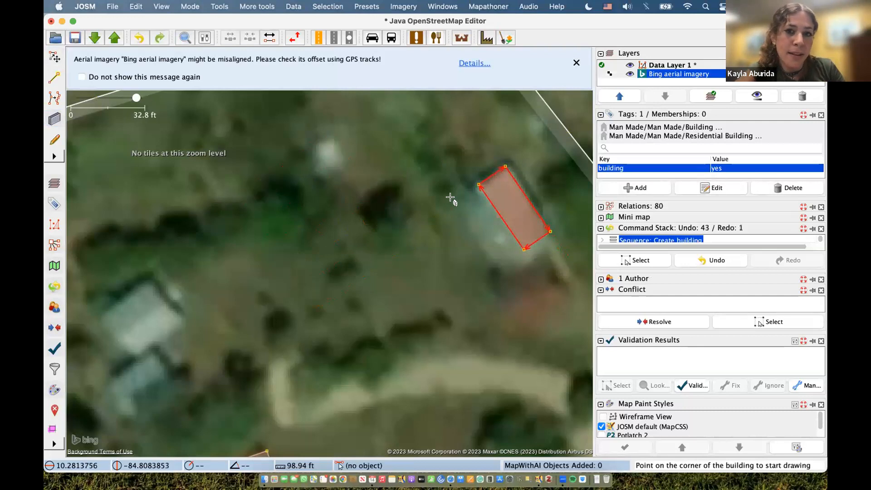
- Draw three rectangular buildings snapped to the narrow house's corners, undoing one misplaced point
{"action": "left_click", "coordinate": [477, 184]}
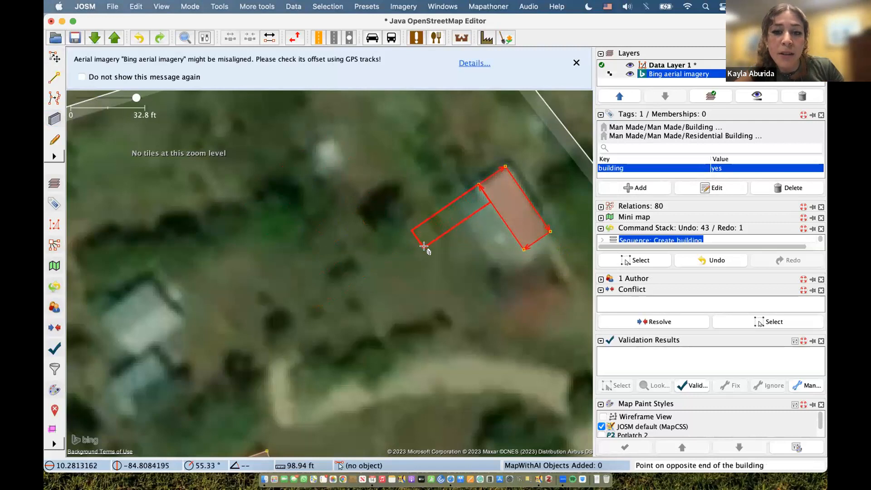
{"action": "left_click", "coordinate": [438, 242]}
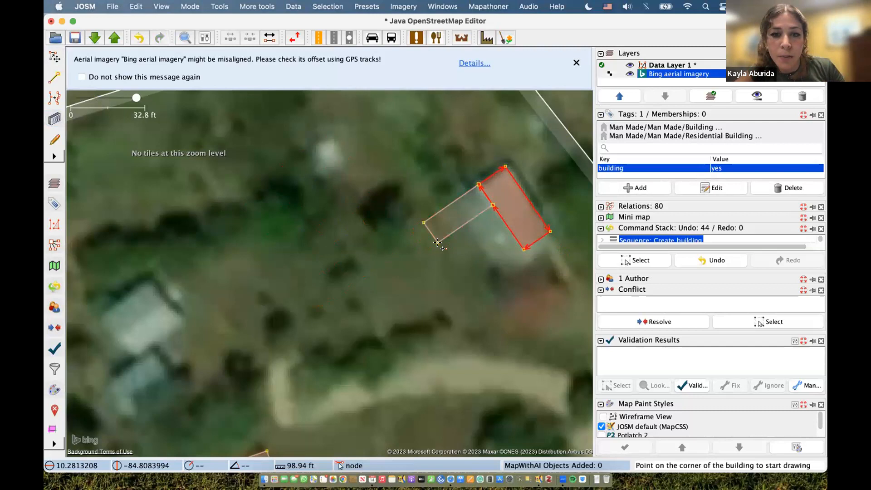
{"action": "left_click", "coordinate": [438, 243]}
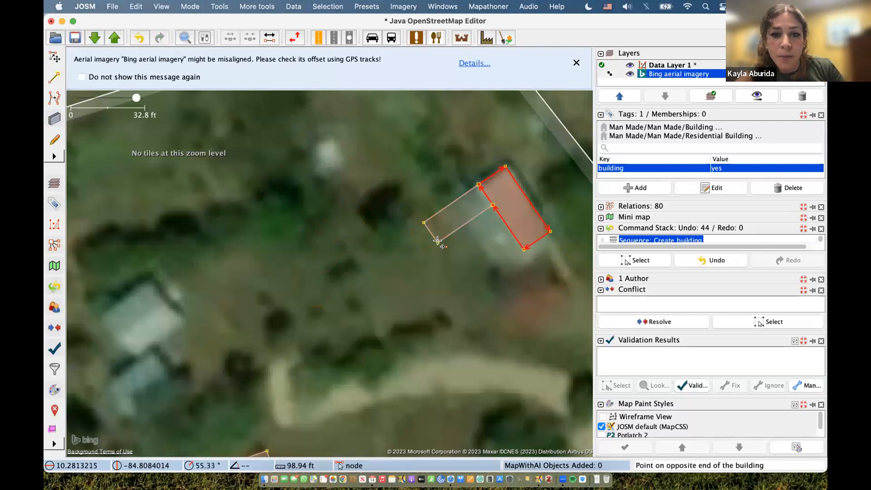
{"action": "left_click", "coordinate": [459, 228]}
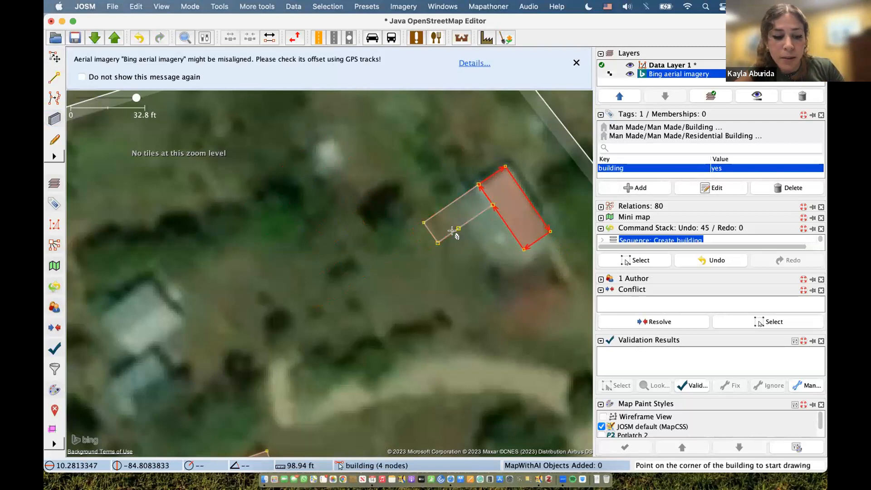
{"action": "key", "text": "super+z"}
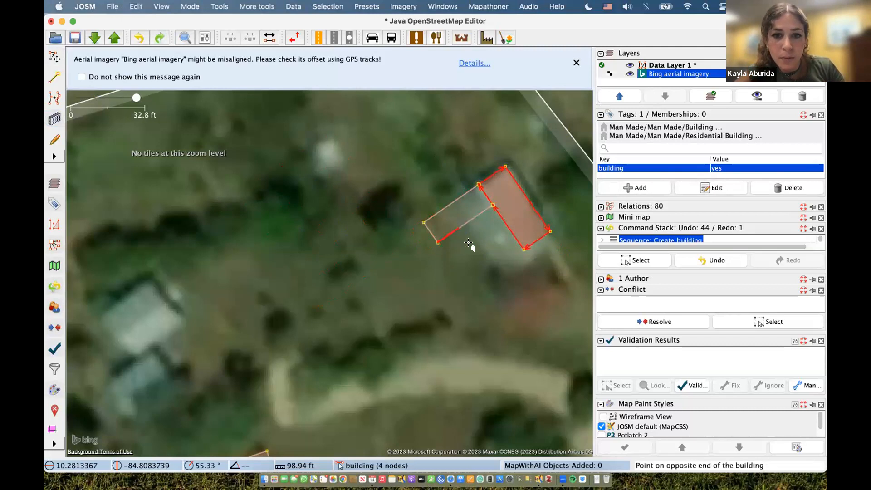
{"action": "left_click", "coordinate": [488, 271]}
{"action": "left_click", "coordinate": [490, 272]}
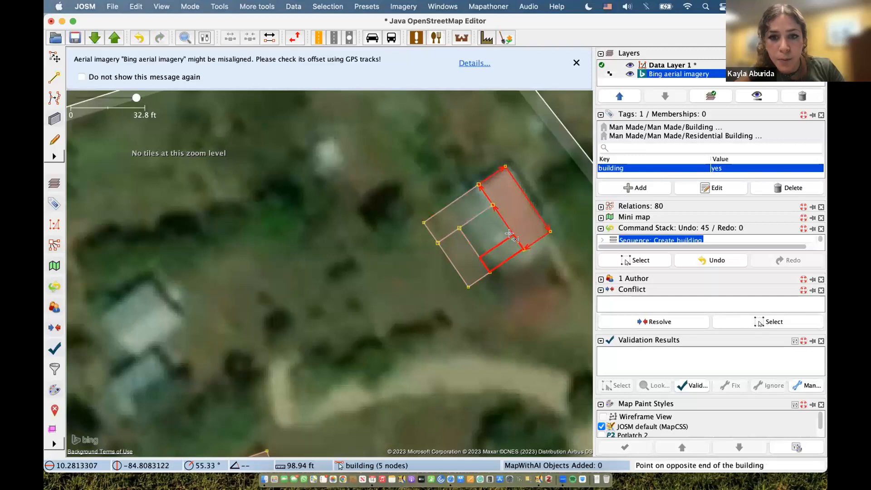
{"action": "left_click", "coordinate": [511, 234]}
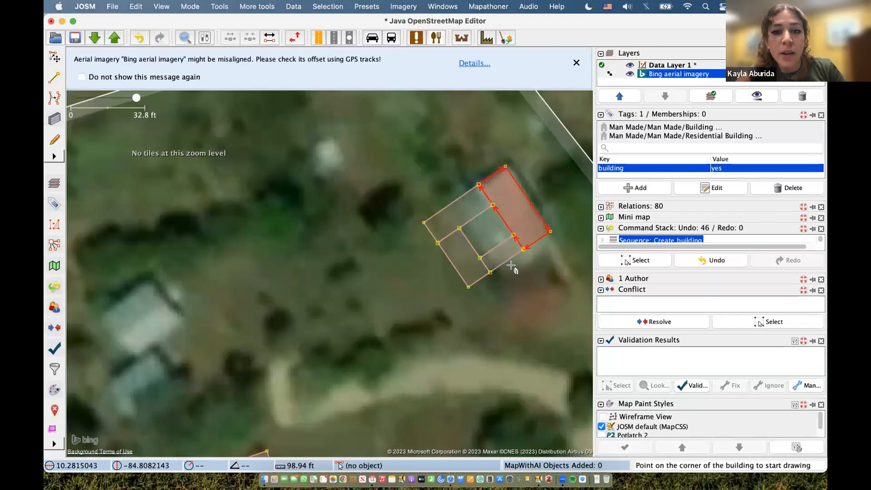
{"action": "key", "text": "s"}
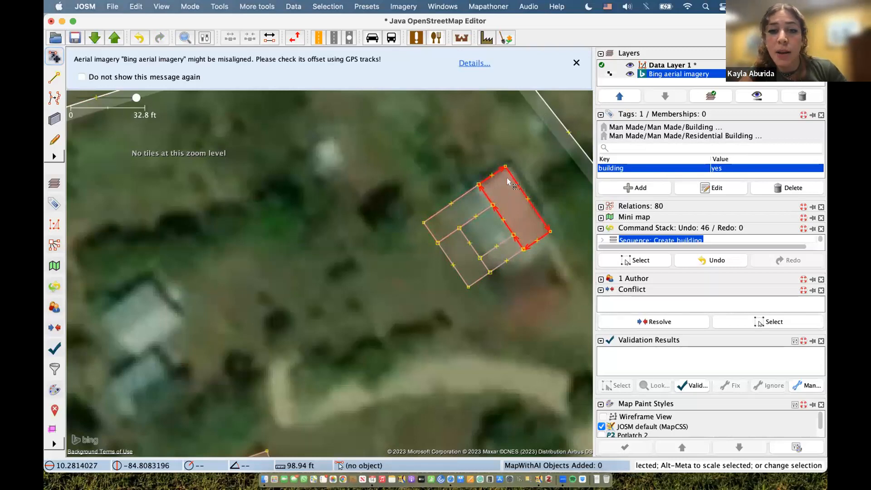
- Select the four adjoining buildings and join them into one building multipolygon
{"action": "left_click", "coordinate": [439, 206], "text": "shift"}
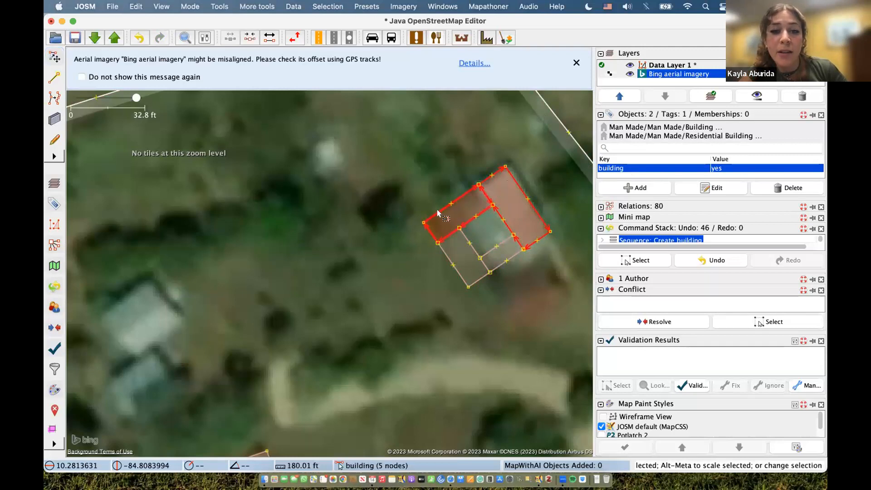
{"action": "left_click", "coordinate": [445, 251], "text": "shift"}
{"action": "left_click", "coordinate": [485, 252], "text": "shift"}
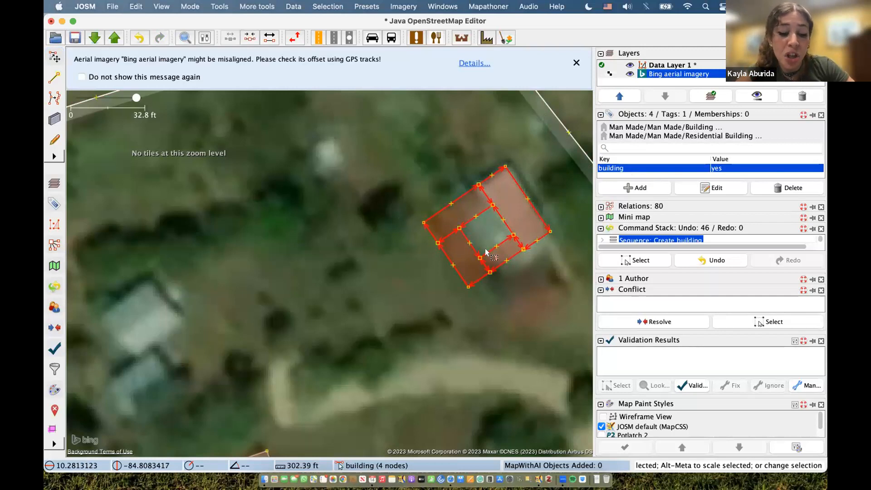
{"action": "key", "text": "shift+j"}
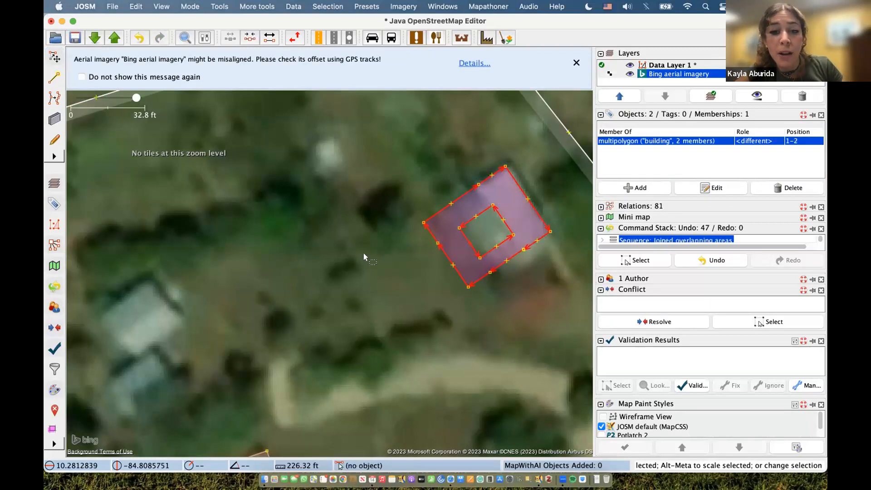
{"action": "left_click", "coordinate": [392, 244]}
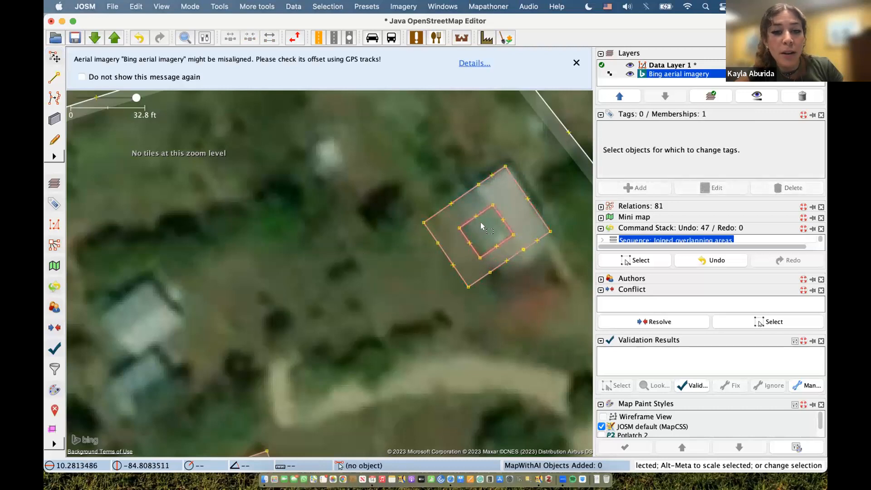
- Inspect the outer ring's multipolygon membership, then undo the join and the three added buildings
{"action": "left_click", "coordinate": [429, 216]}
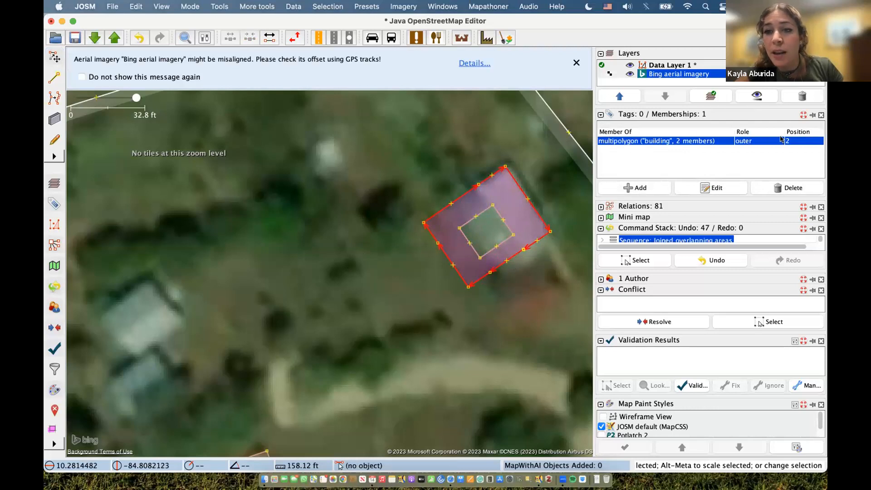
{"action": "left_click", "coordinate": [477, 148]}
{"action": "left_click", "coordinate": [509, 181]}
{"action": "left_click", "coordinate": [532, 173]}
{"action": "left_click", "coordinate": [518, 181]}
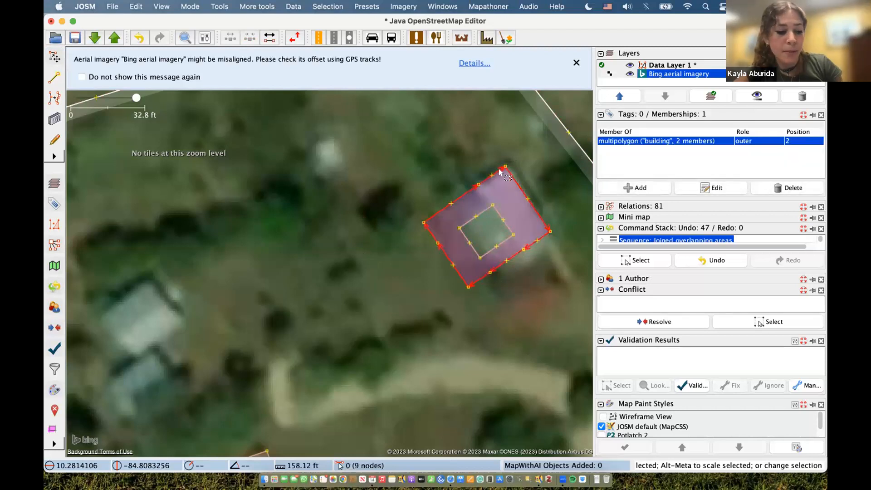
{"action": "key", "text": "super+z"}
{"action": "key", "text": "super+z"}
{"action": "key", "text": "super+z"}
{"action": "key", "text": "super+z"}
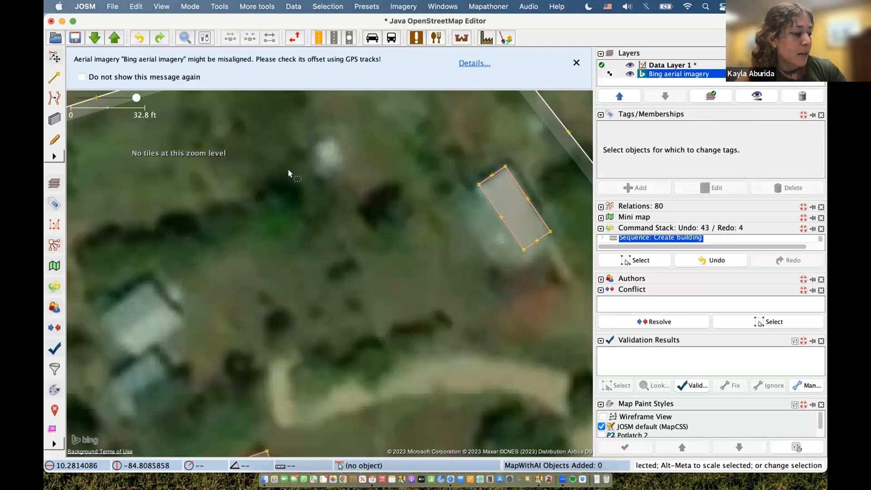
- Return to the slideshow and advance to the 'Launch JOSM from a task' slide
{"action": "key", "text": "ctrl+Left"}
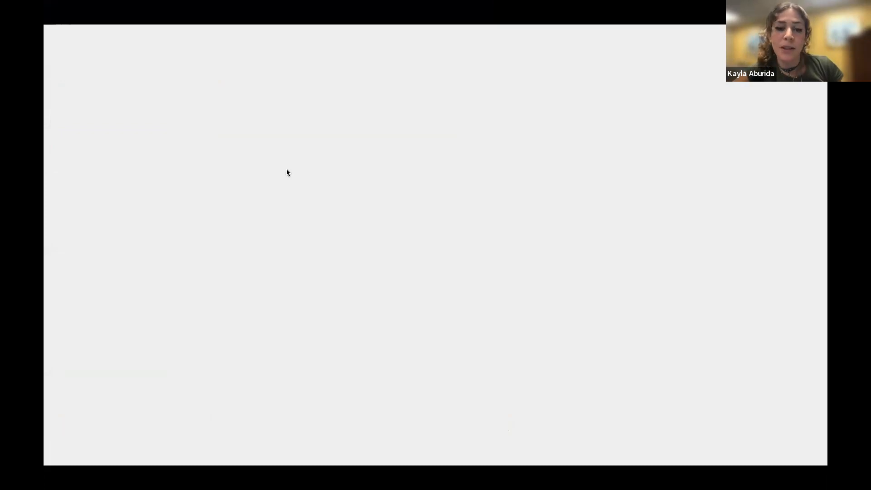
{"action": "left_click", "coordinate": [286, 169]}
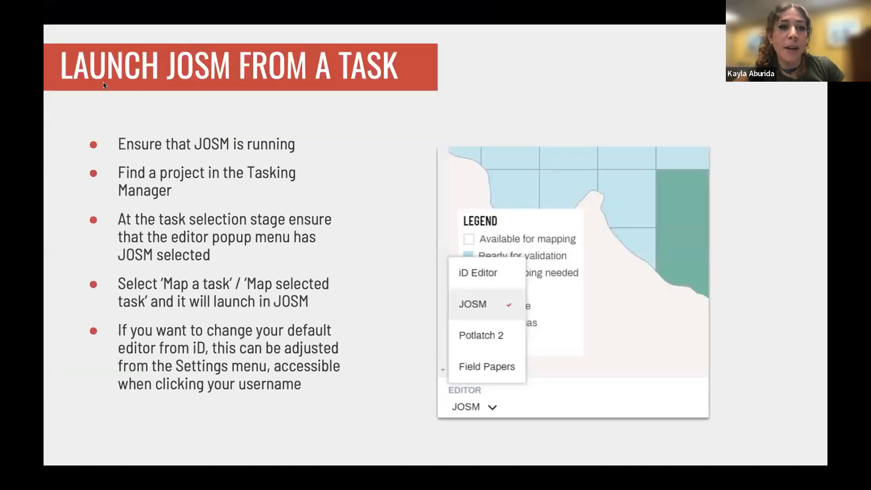